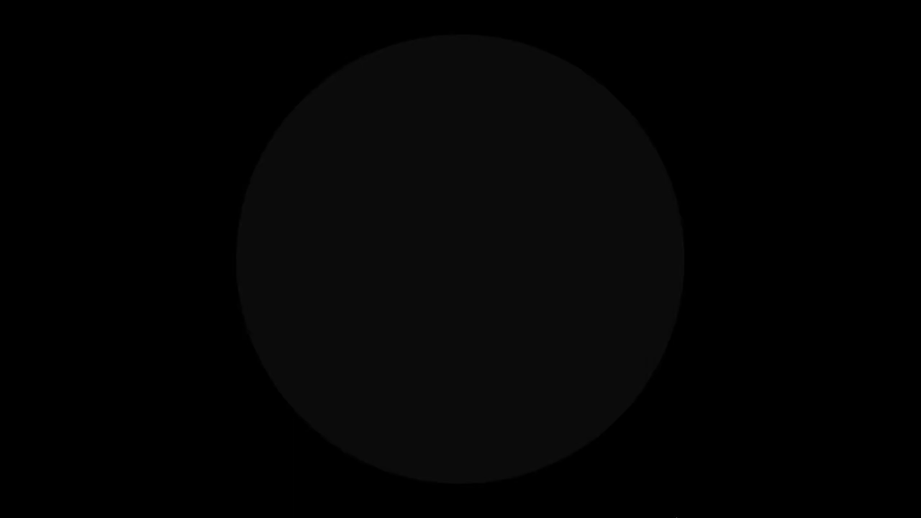
Play the countdown slideshow through to 'Time's up', then return to editing slide 4
{"action": "left_click", "coordinate": [896, 500]}
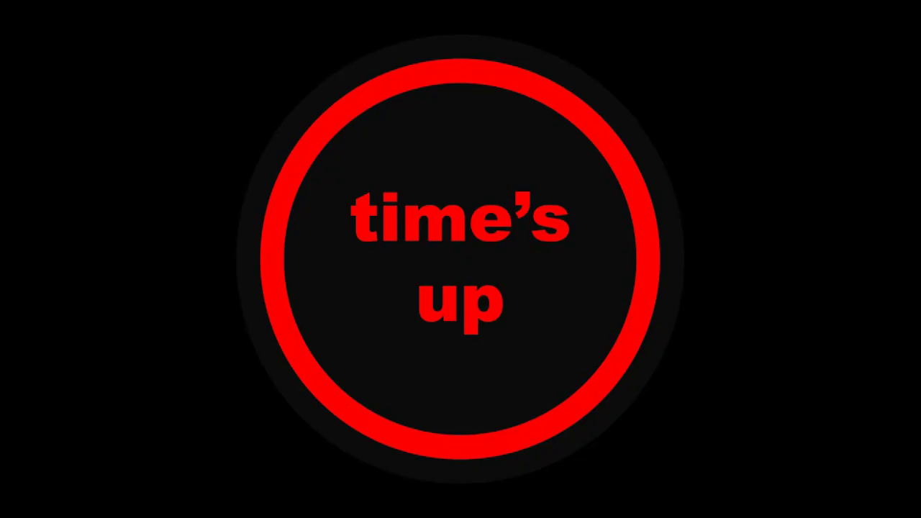
{"action": "key", "text": "Escape"}
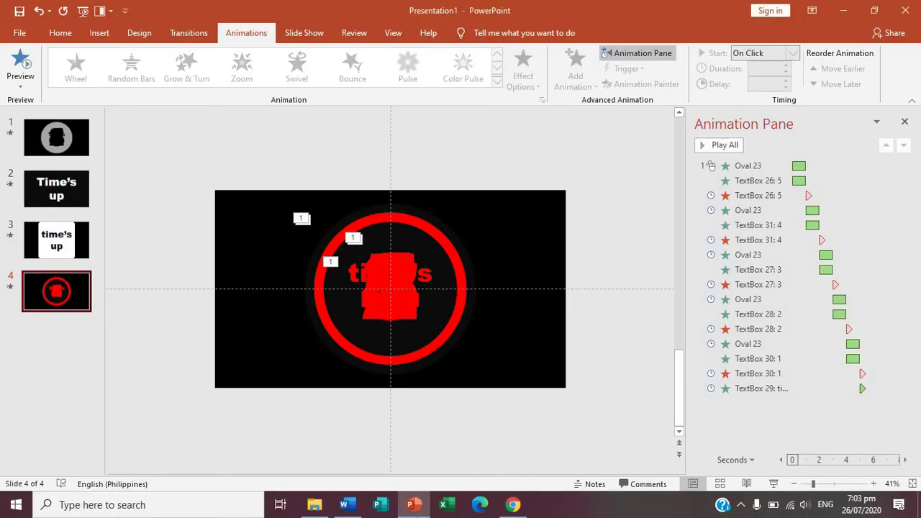
Add a fifth slide after slide 4 and delete its title and body placeholders
{"action": "right_click", "coordinate": [82, 298]}
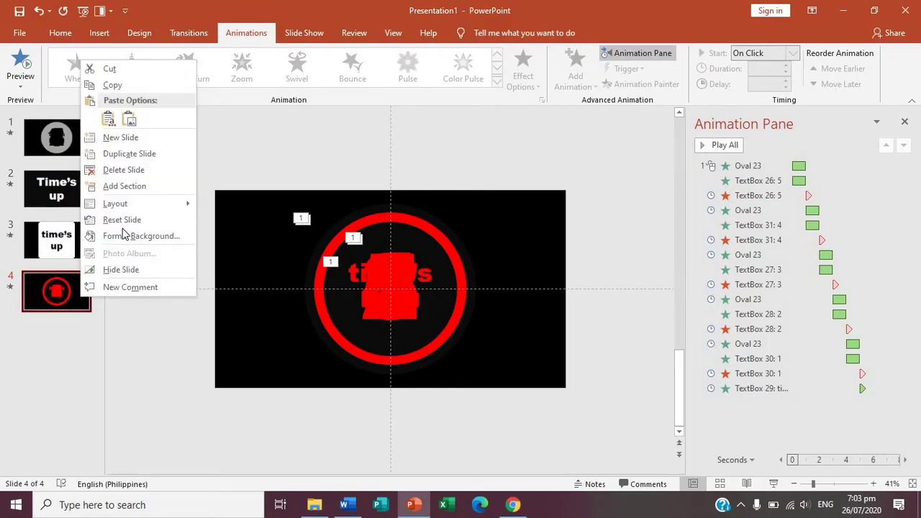
{"action": "left_click", "coordinate": [122, 137]}
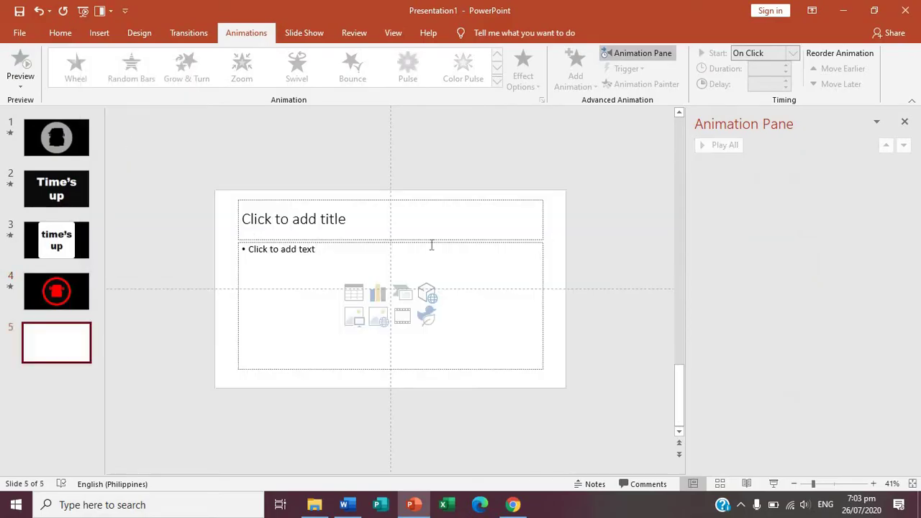
{"action": "left_click", "coordinate": [449, 201]}
{"action": "key", "text": "Delete"}
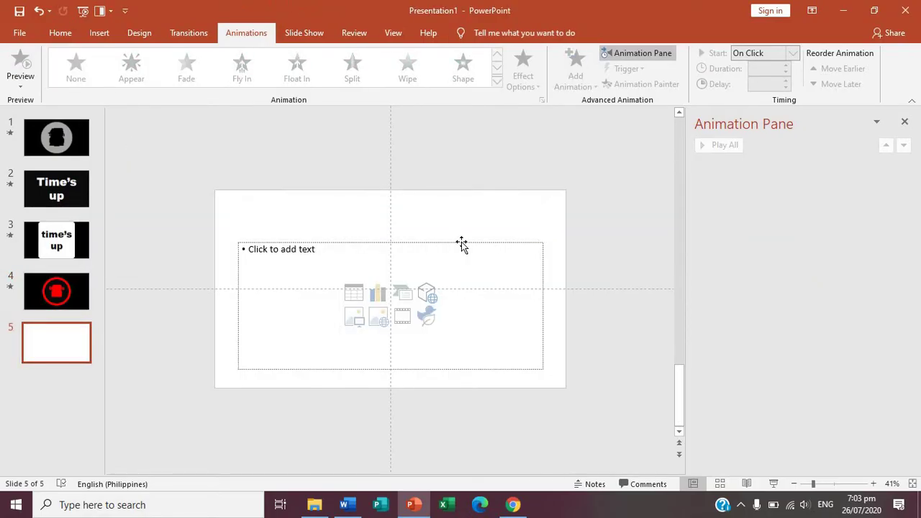
{"action": "left_click", "coordinate": [461, 242]}
{"action": "key", "text": "Delete"}
Draw a large oval across the middle of the new slide
{"action": "left_click", "coordinate": [97, 34]}
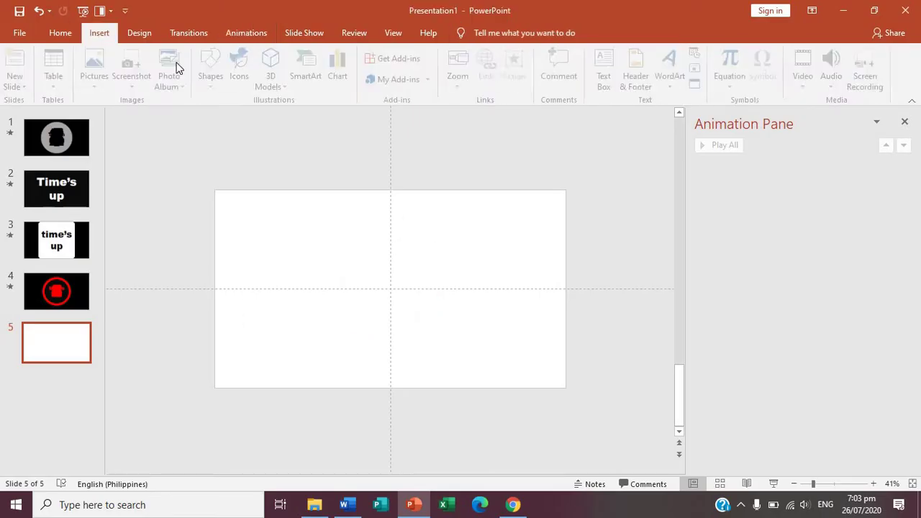
{"action": "left_click", "coordinate": [219, 88]}
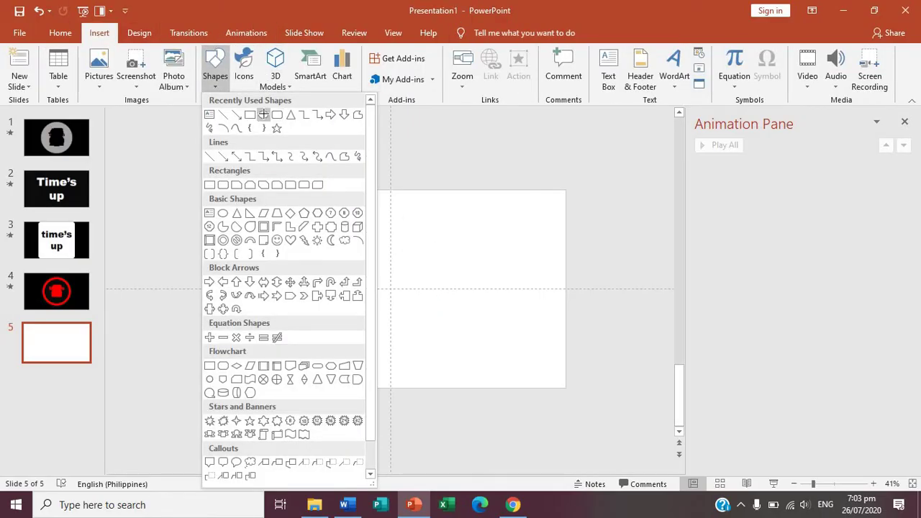
{"action": "left_click", "coordinate": [274, 117]}
{"action": "left_click_drag", "start_coordinate": [297, 200], "coordinate": [494, 383]}
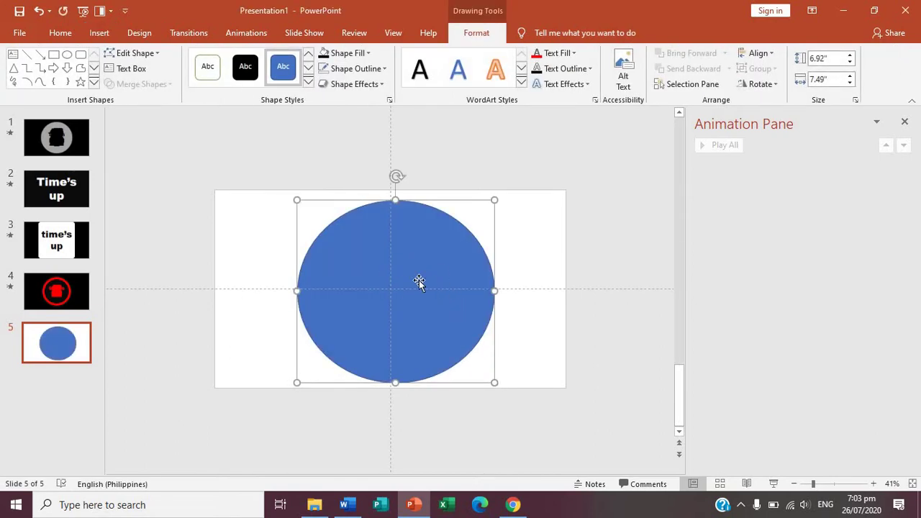
Resize the oval to a 7 by 7 inch circle
{"action": "left_click", "coordinate": [850, 63]}
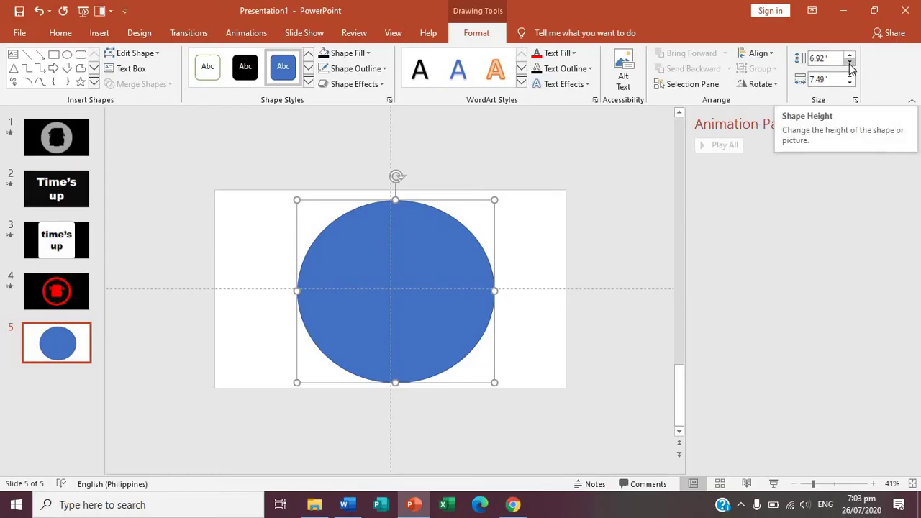
{"action": "left_click", "coordinate": [850, 57]}
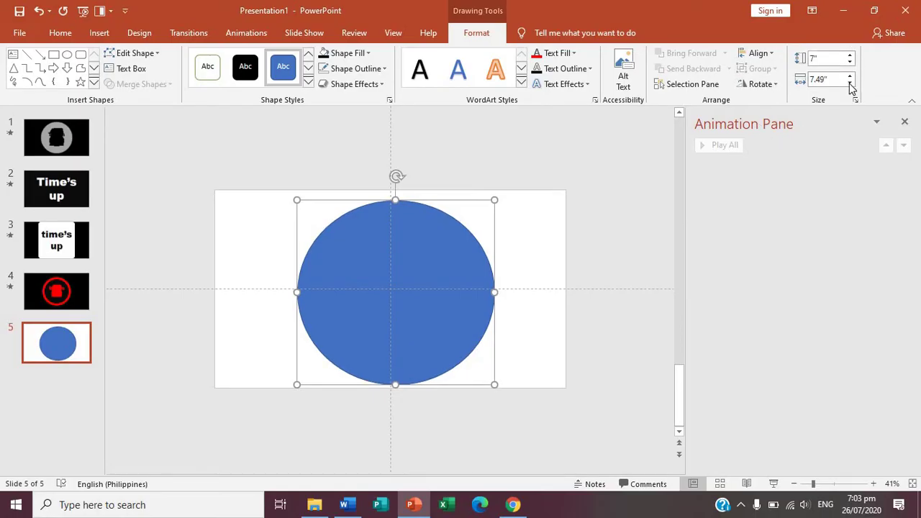
{"action": "left_click", "coordinate": [850, 83]}
{"action": "left_click", "coordinate": [849, 82]}
{"action": "left_click", "coordinate": [849, 82]}
{"action": "left_click", "coordinate": [850, 83]}
{"action": "left_click", "coordinate": [850, 83]}
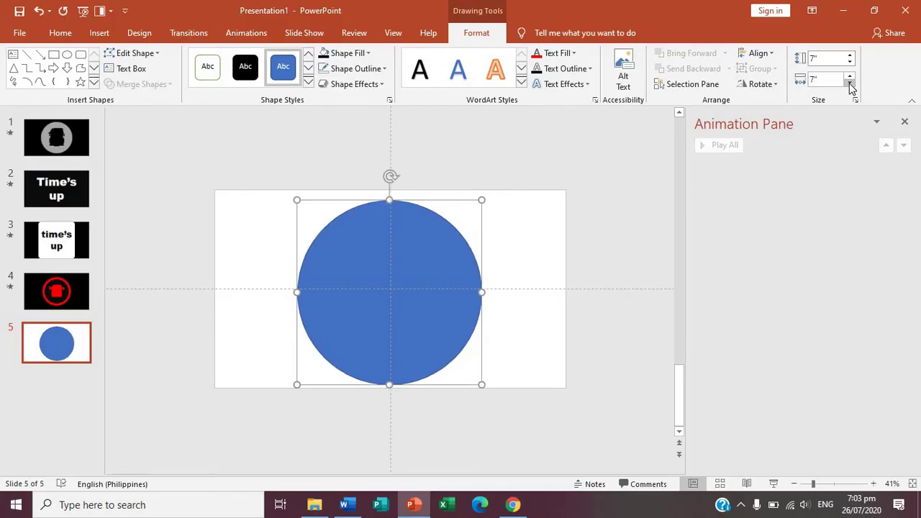
Centre the circle horizontally and vertically on the slide
{"action": "left_click", "coordinate": [764, 54]}
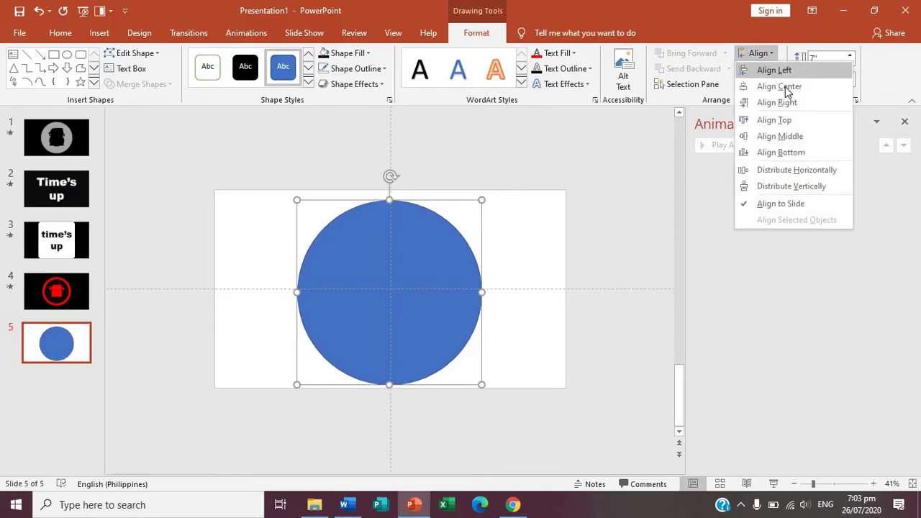
{"action": "left_click", "coordinate": [785, 86]}
{"action": "left_click", "coordinate": [770, 54]}
{"action": "left_click", "coordinate": [792, 135]}
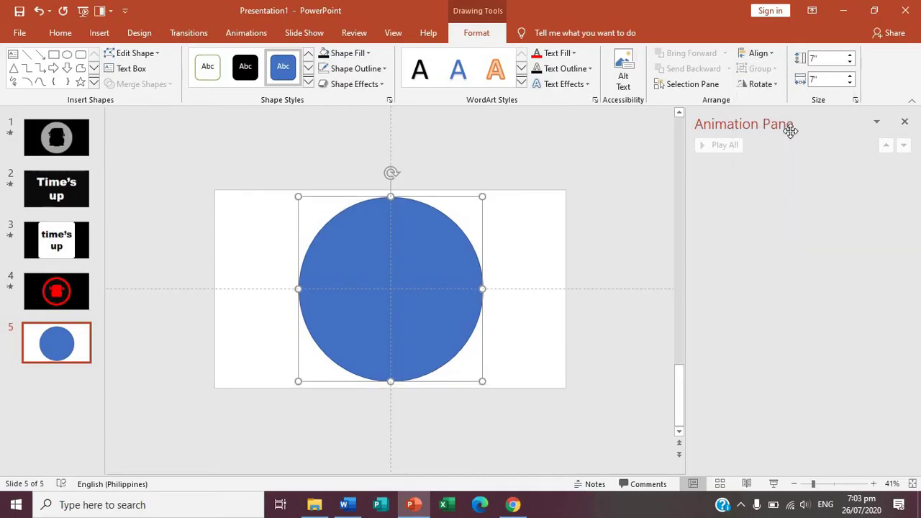
Fill the circle black with no outline and drag a copy to the right
{"action": "left_click", "coordinate": [323, 54]}
{"action": "left_click", "coordinate": [383, 69]}
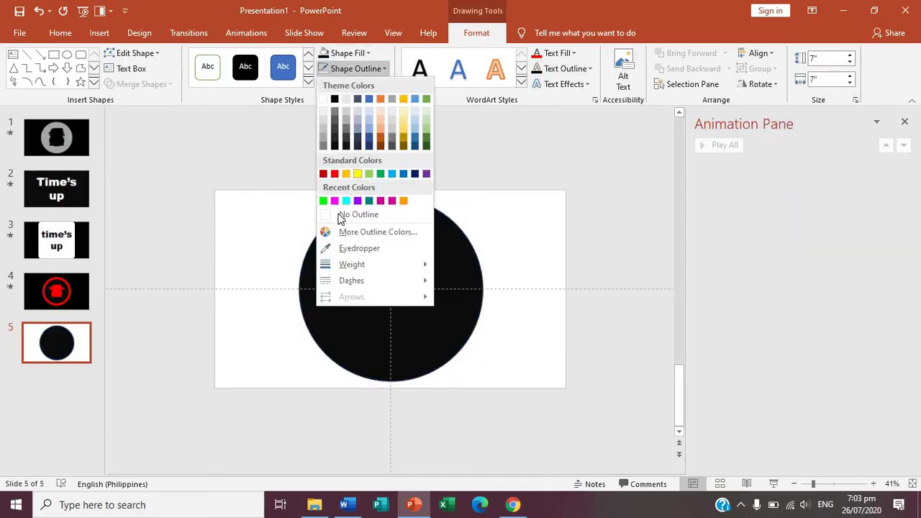
{"action": "left_click", "coordinate": [327, 220]}
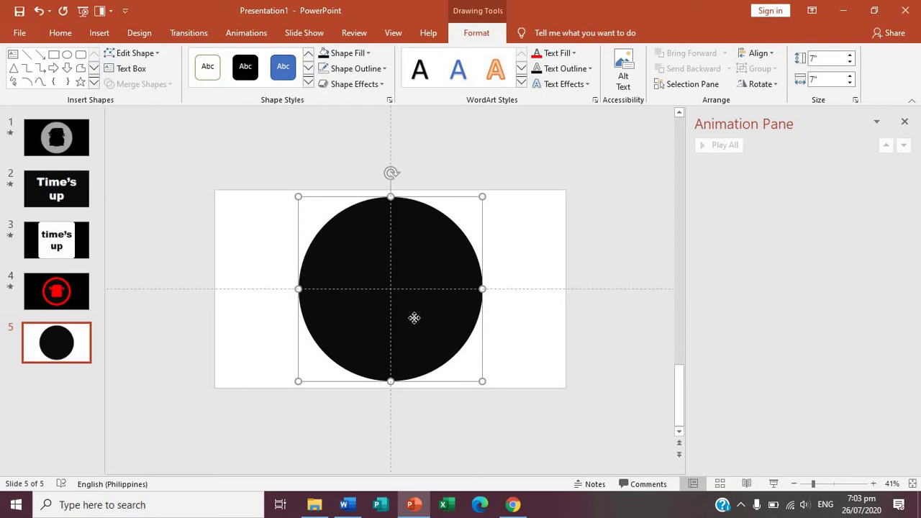
{"action": "left_click_drag", "start_coordinate": [414, 317], "coordinate": [493, 319]}
Fill the copied circle red and centre it on the slide
{"action": "left_click", "coordinate": [347, 52]}
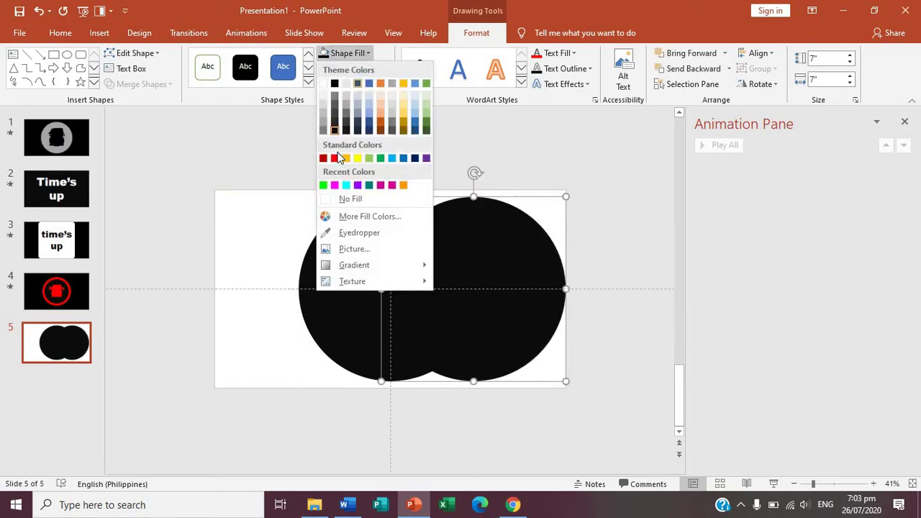
{"action": "left_click", "coordinate": [336, 158]}
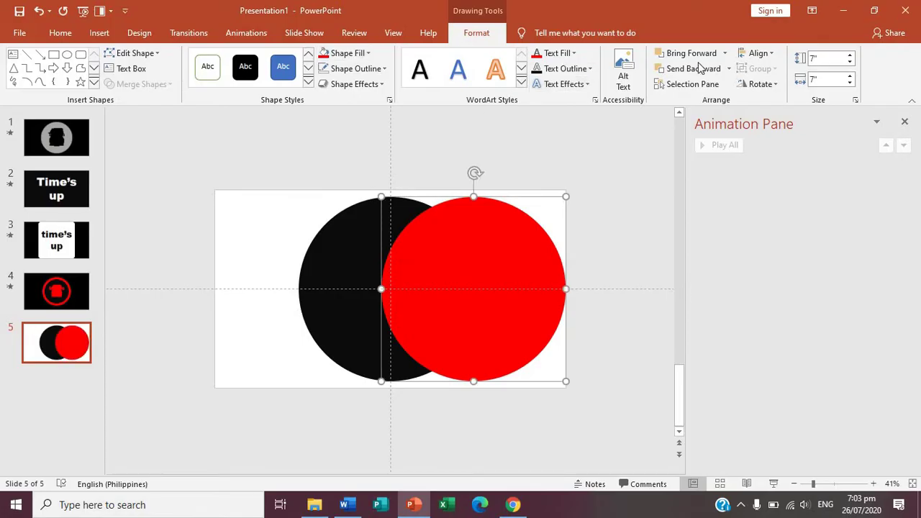
{"action": "left_click", "coordinate": [774, 54]}
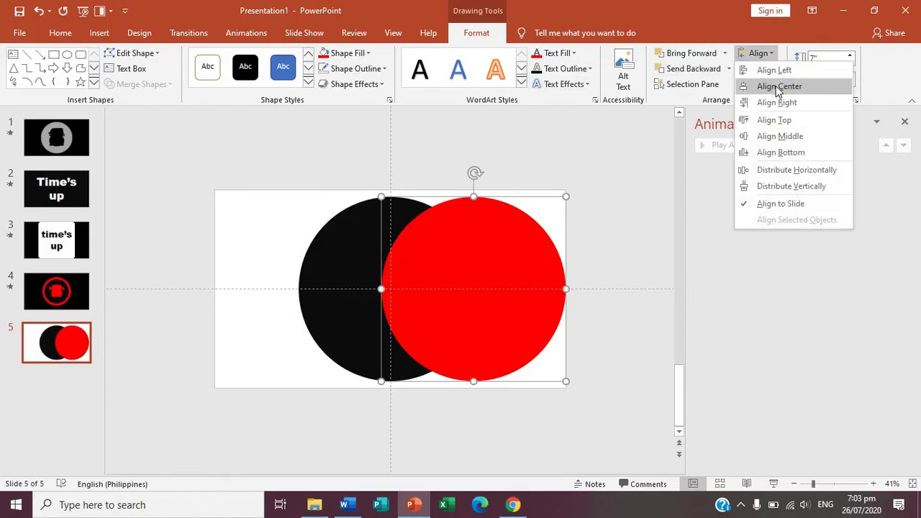
{"action": "left_click", "coordinate": [779, 87]}
{"action": "left_click", "coordinate": [759, 54]}
{"action": "left_click", "coordinate": [780, 136]}
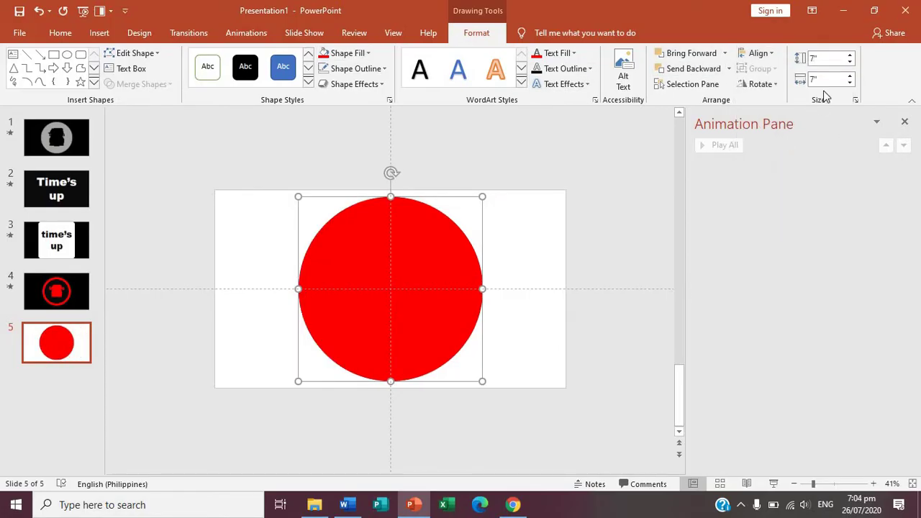
Shrink the red circle's height and width to 6.3 inches
{"action": "left_click", "coordinate": [850, 62]}
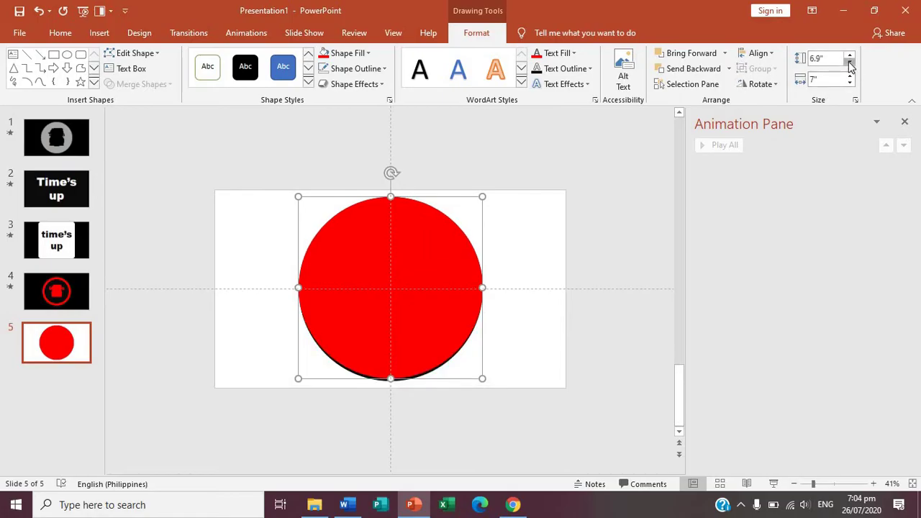
{"action": "left_click", "coordinate": [849, 63]}
{"action": "left_click", "coordinate": [850, 62]}
{"action": "left_click", "coordinate": [850, 63]}
{"action": "left_click", "coordinate": [850, 63]}
{"action": "left_click", "coordinate": [850, 62]}
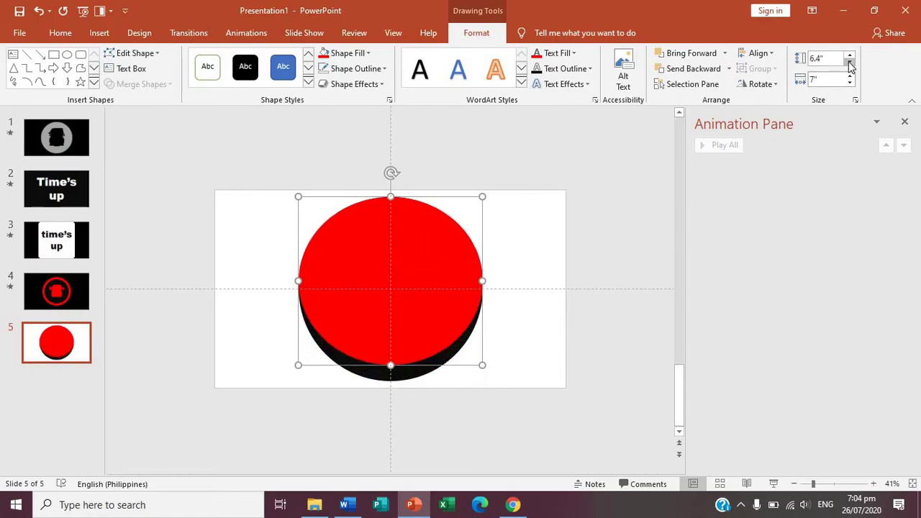
{"action": "left_click", "coordinate": [850, 63]}
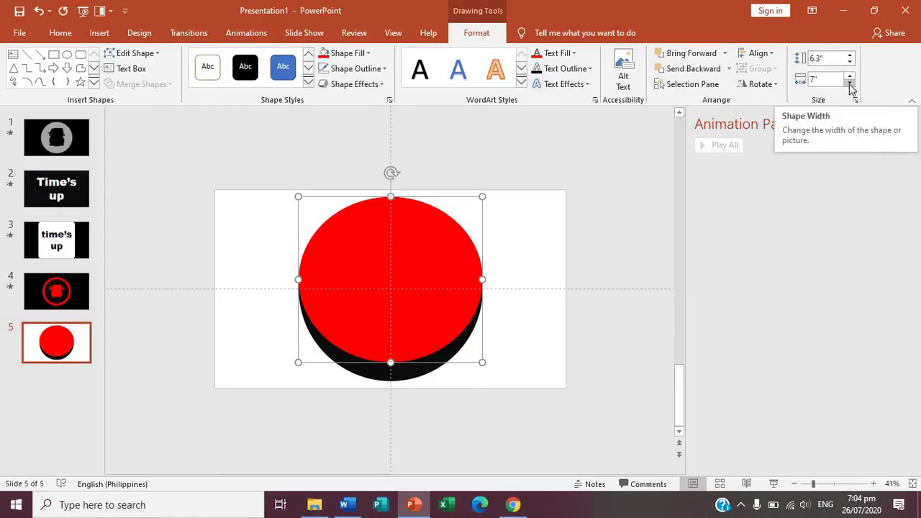
{"action": "left_click", "coordinate": [850, 85]}
{"action": "left_click", "coordinate": [849, 84]}
{"action": "left_click", "coordinate": [850, 84]}
{"action": "left_click", "coordinate": [849, 84]}
{"action": "left_click", "coordinate": [850, 84]}
{"action": "left_click", "coordinate": [850, 85]}
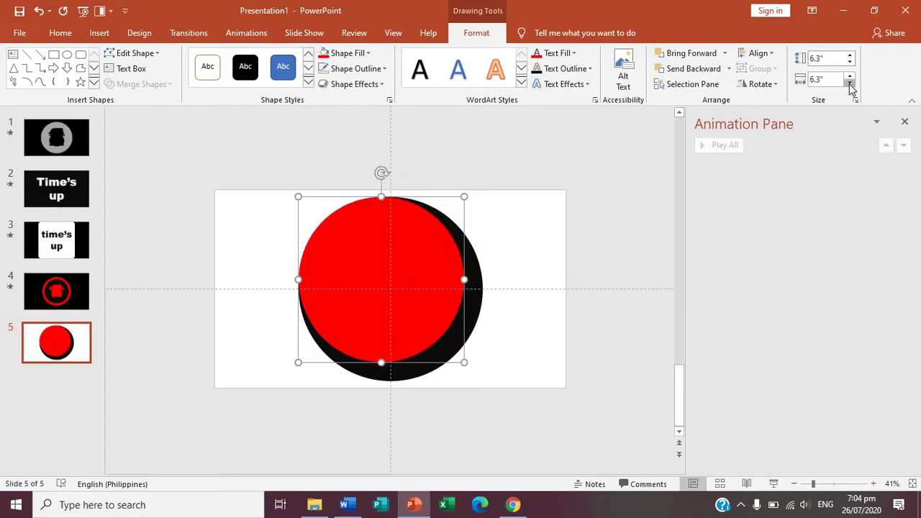
Re-centre the red circle horizontally and vertically over the black one
{"action": "left_click", "coordinate": [770, 56]}
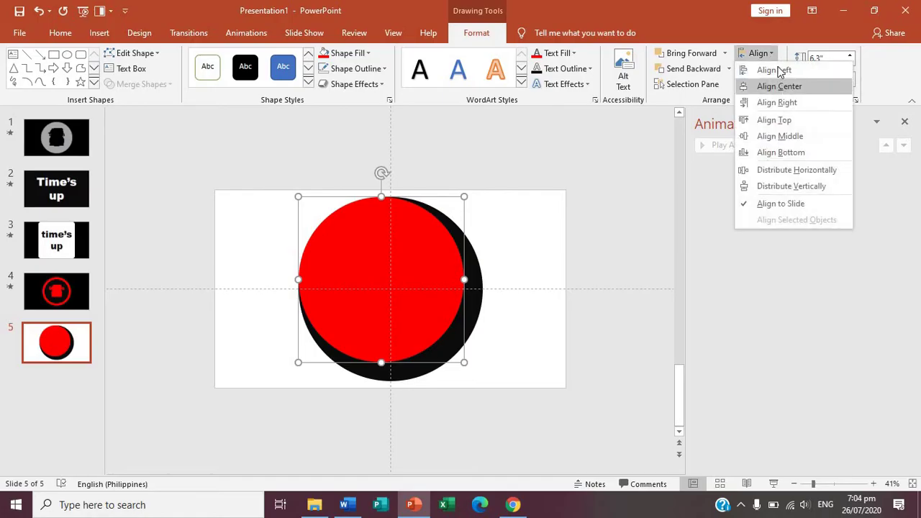
{"action": "left_click", "coordinate": [779, 85]}
{"action": "left_click", "coordinate": [759, 54]}
{"action": "left_click", "coordinate": [777, 136]}
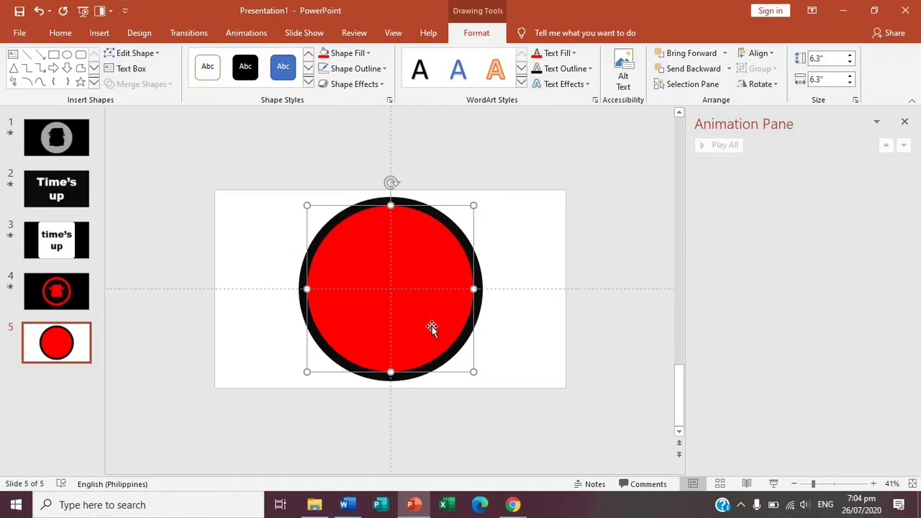
Copy the red circle, fill the copy near-black, and centre it on the slide
{"action": "left_click_drag", "start_coordinate": [432, 326], "coordinate": [535, 325]}
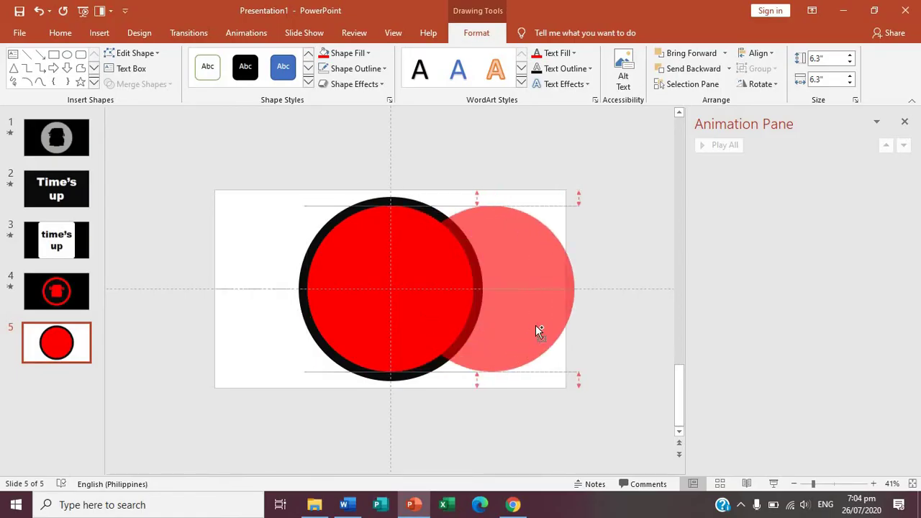
{"action": "left_click", "coordinate": [367, 53]}
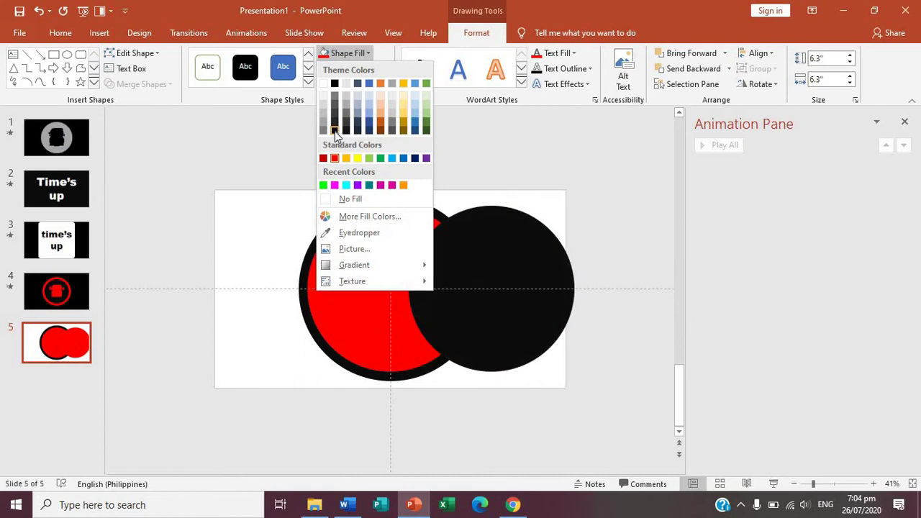
{"action": "left_click", "coordinate": [335, 135]}
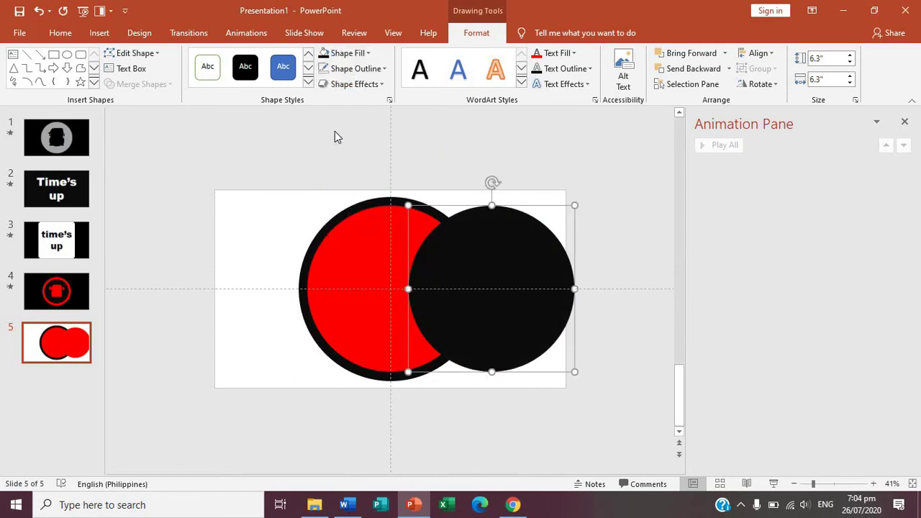
{"action": "left_click", "coordinate": [761, 54]}
{"action": "left_click", "coordinate": [779, 88]}
{"action": "left_click", "coordinate": [760, 53]}
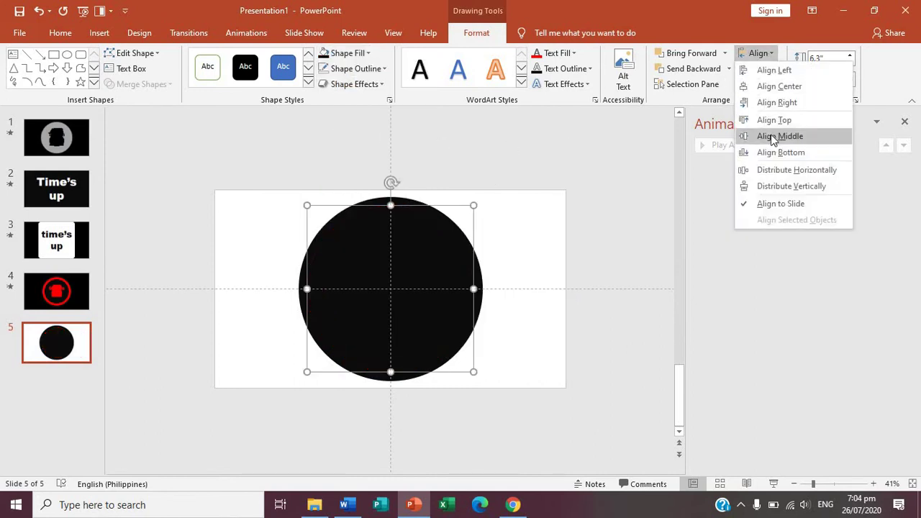
{"action": "left_click", "coordinate": [777, 137]}
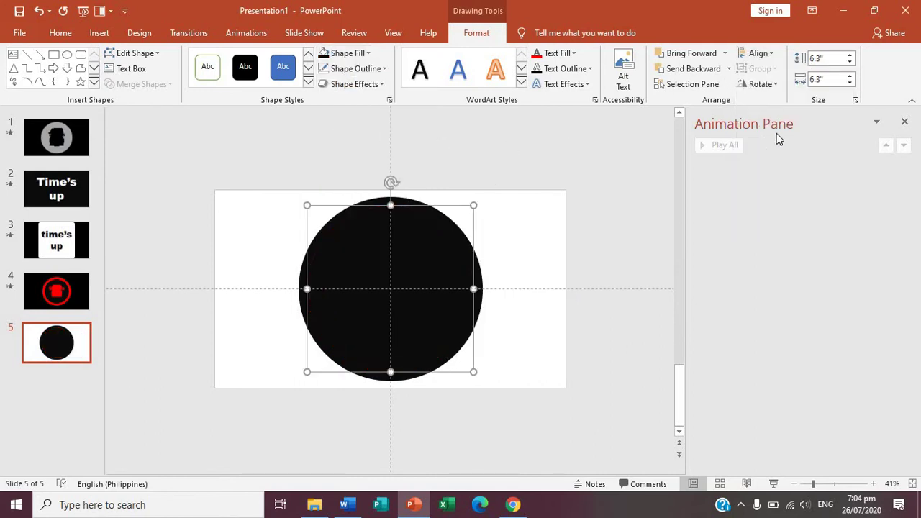
Reduce the inner black circle's width and height toward 5.8 inches
{"action": "left_click", "coordinate": [850, 84]}
{"action": "left_click", "coordinate": [849, 84]}
{"action": "left_click", "coordinate": [850, 83]}
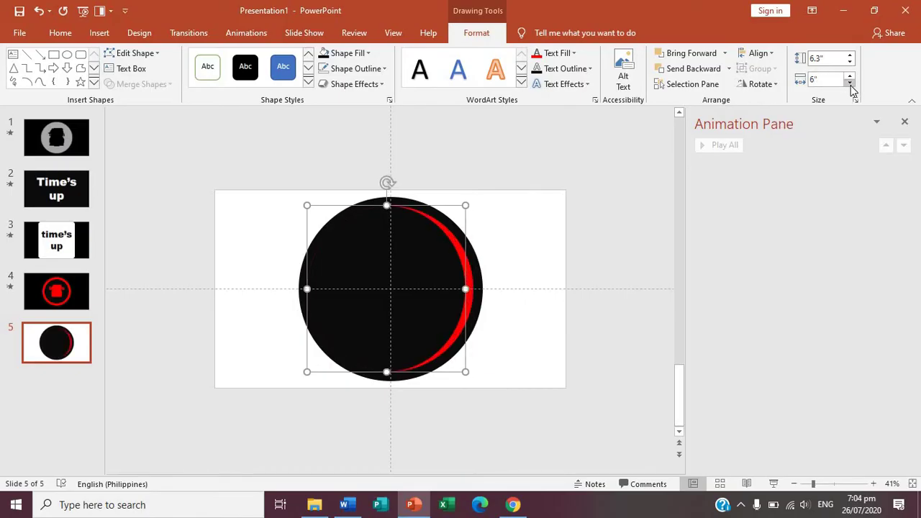
{"action": "left_click", "coordinate": [850, 83]}
{"action": "left_click", "coordinate": [850, 83]}
{"action": "left_click", "coordinate": [850, 63]}
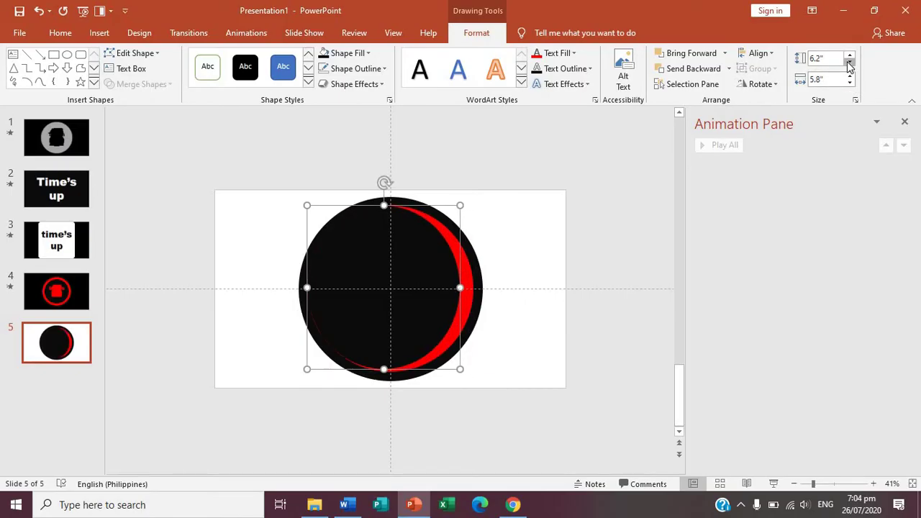
{"action": "left_click", "coordinate": [850, 64]}
{"action": "left_click", "coordinate": [850, 63]}
{"action": "left_click", "coordinate": [850, 63]}
{"action": "left_click", "coordinate": [850, 63]}
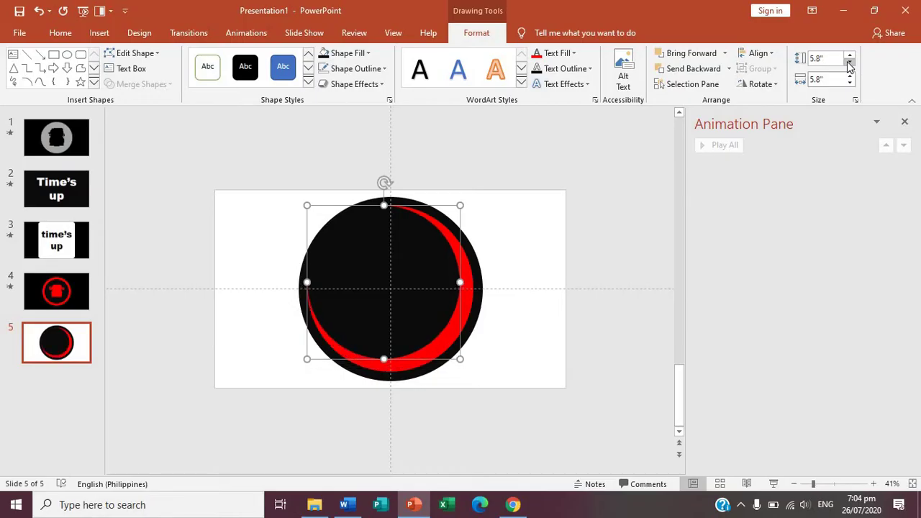
Centre the 5.8-inch black circle on the slide, then select the red ring
{"action": "left_click", "coordinate": [760, 53]}
{"action": "left_click", "coordinate": [779, 86]}
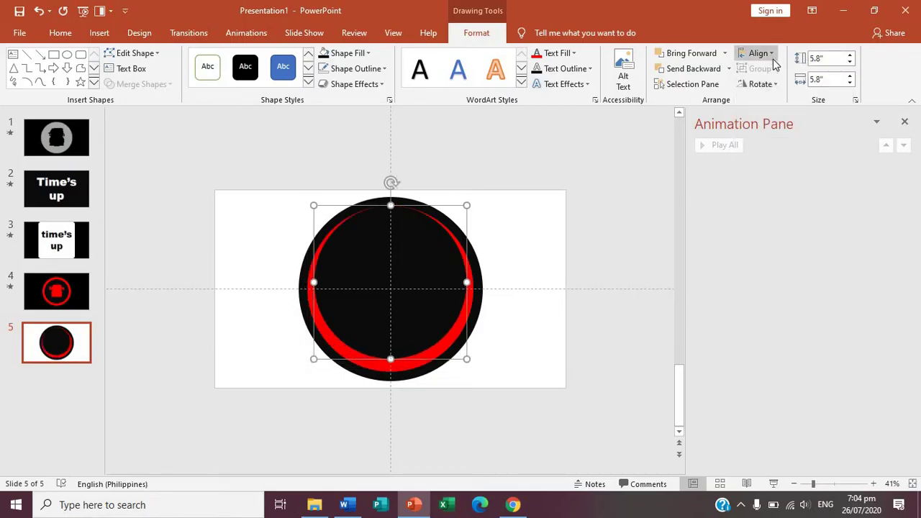
{"action": "left_click", "coordinate": [760, 53]}
{"action": "left_click", "coordinate": [780, 136]}
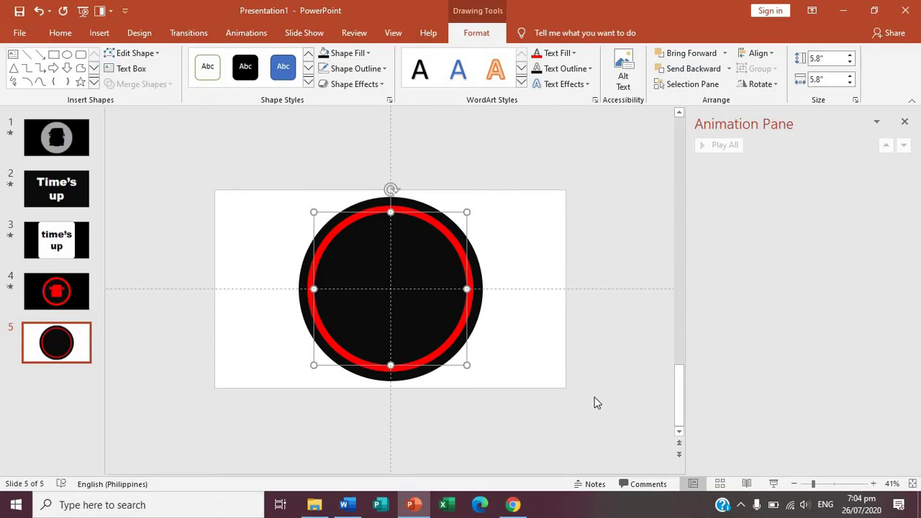
{"action": "left_click", "coordinate": [596, 425]}
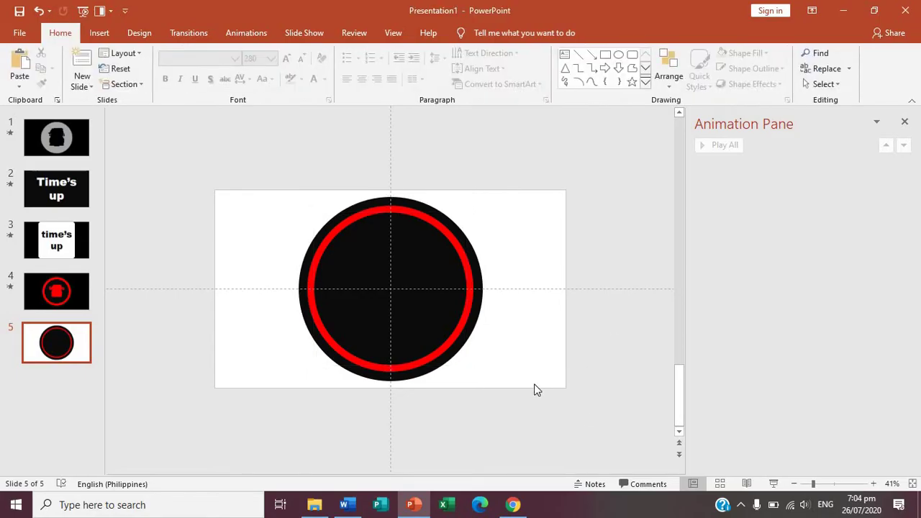
{"action": "left_click", "coordinate": [469, 276]}
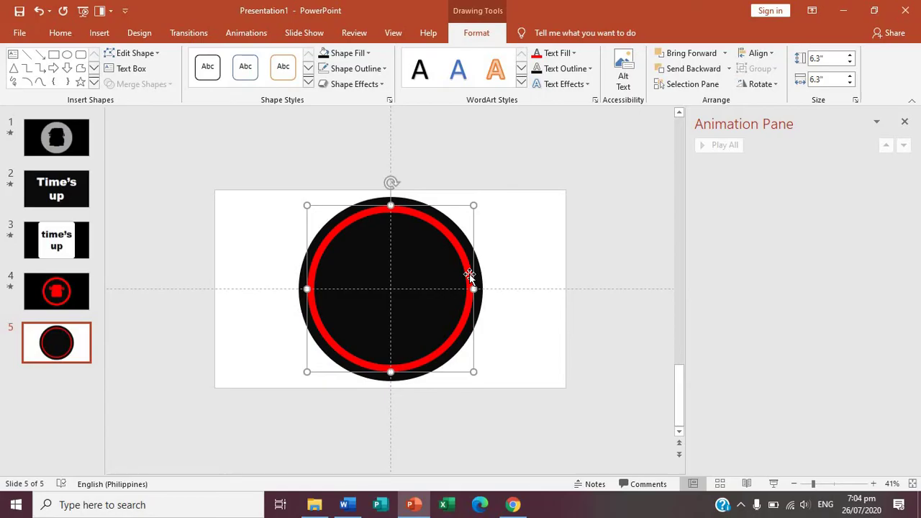
Apply a Wheel entrance animation to the red ring with a 01.00-second duration
{"action": "left_click", "coordinate": [252, 36]}
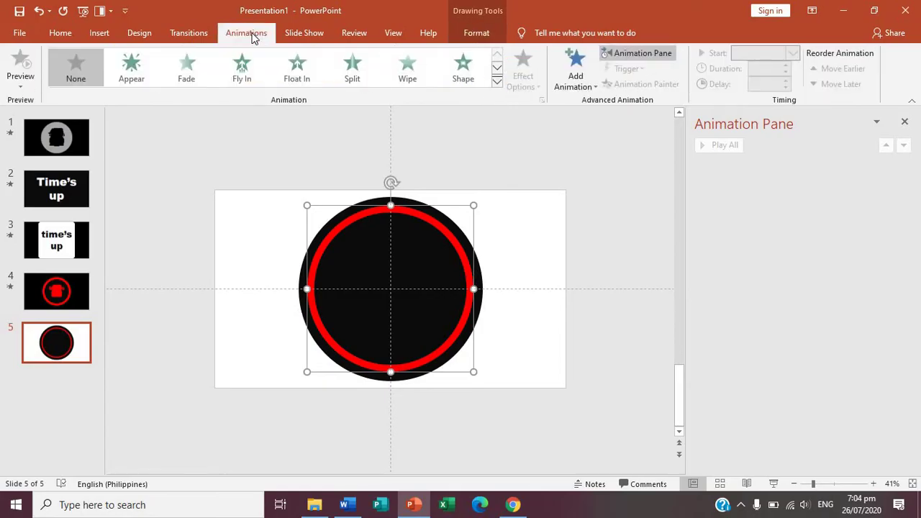
{"action": "left_click", "coordinate": [497, 68]}
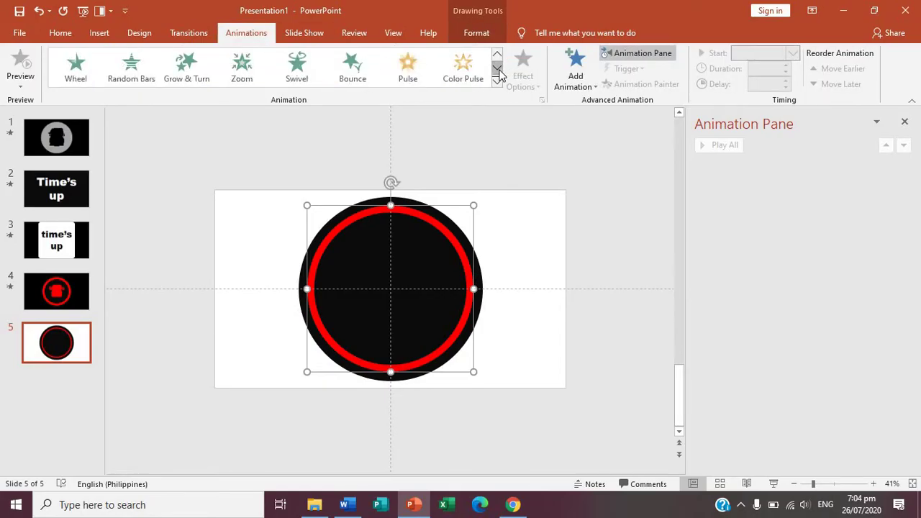
{"action": "left_click", "coordinate": [77, 65]}
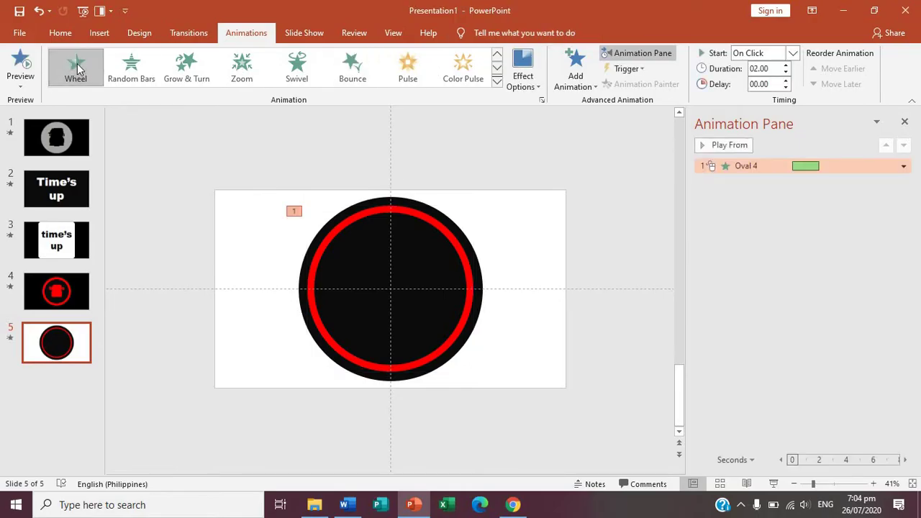
{"action": "left_click", "coordinate": [786, 73]}
{"action": "left_click", "coordinate": [787, 72]}
{"action": "left_click", "coordinate": [775, 485]}
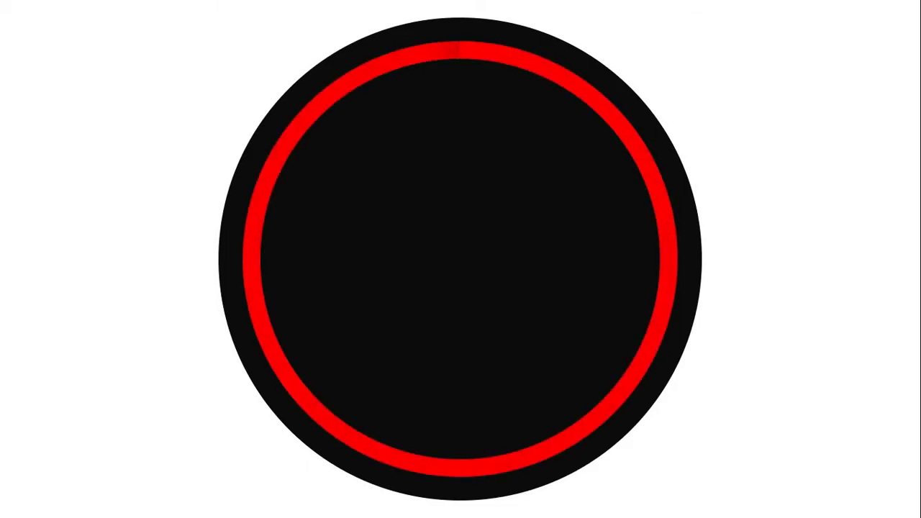
{"action": "left_click", "coordinate": [775, 489]}
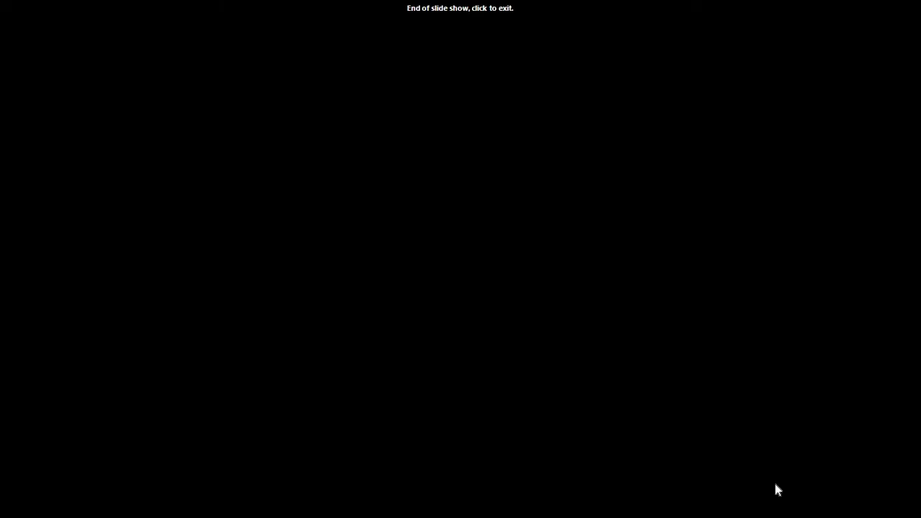
{"action": "left_click", "coordinate": [775, 489]}
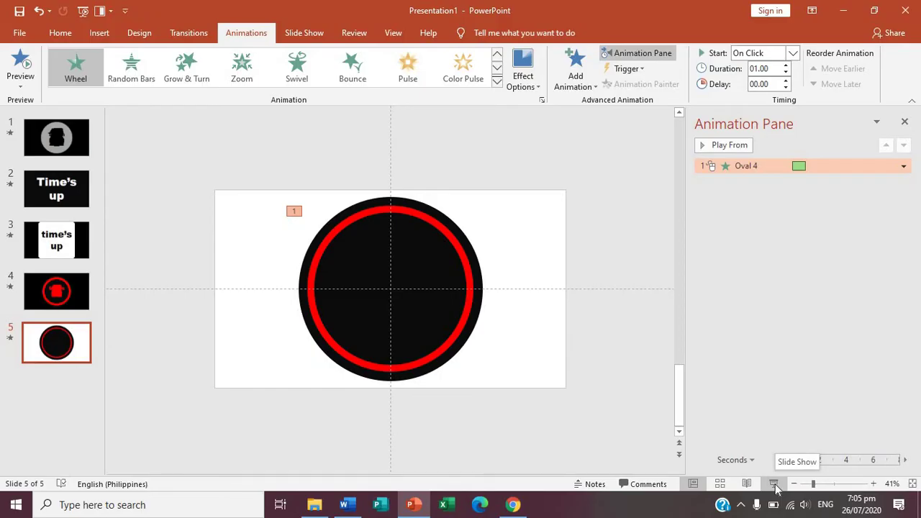
Draw a text box left of the circle holding a 5 at 280 pt
{"action": "left_click", "coordinate": [100, 33]}
{"action": "left_click", "coordinate": [215, 72]}
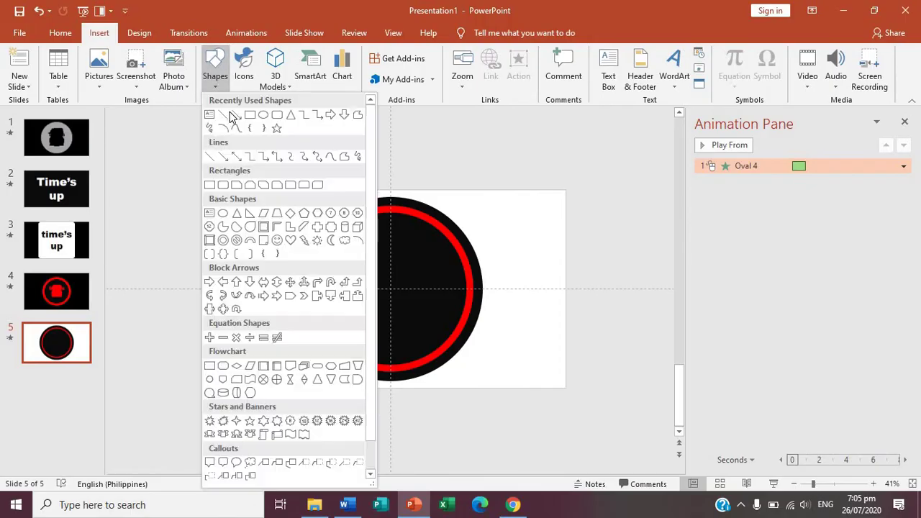
{"action": "left_click", "coordinate": [209, 115]}
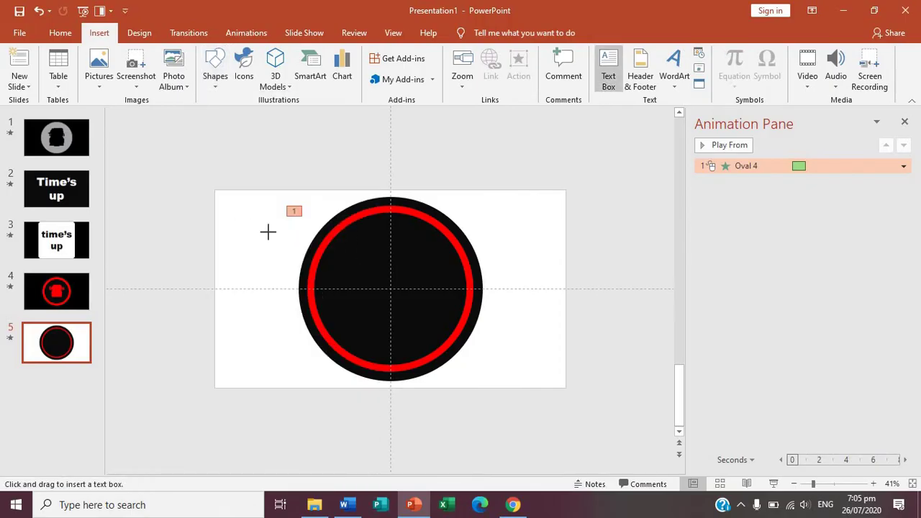
{"action": "left_click_drag", "start_coordinate": [268, 231], "coordinate": [234, 211]}
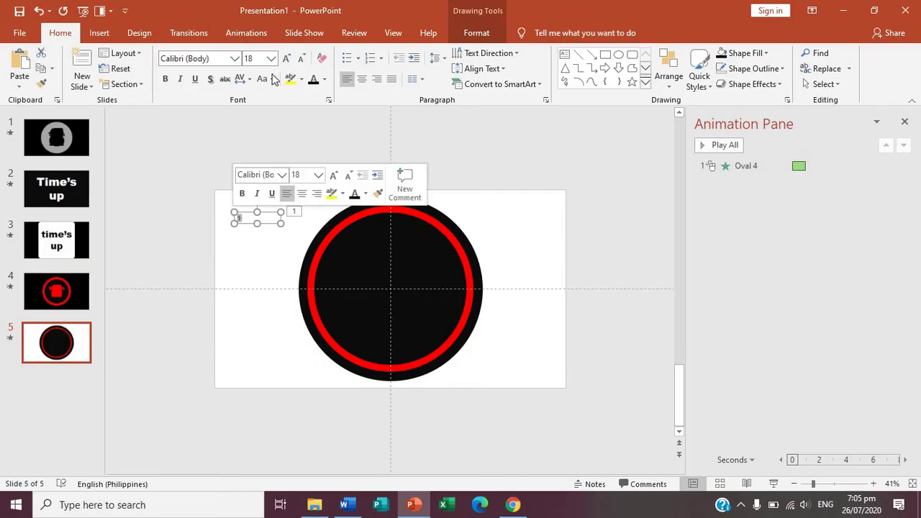
{"action": "left_click", "coordinate": [256, 58]}
{"action": "type", "text": "280"}
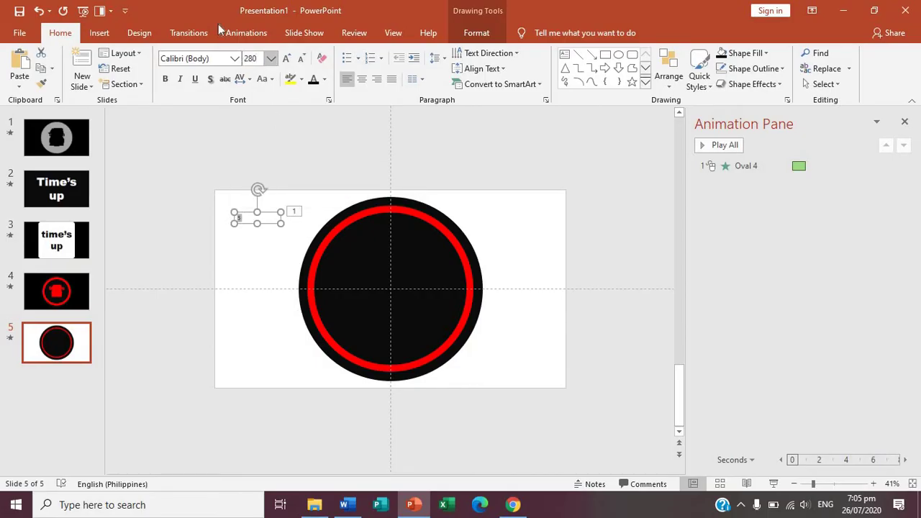
{"action": "key", "text": "Return"}
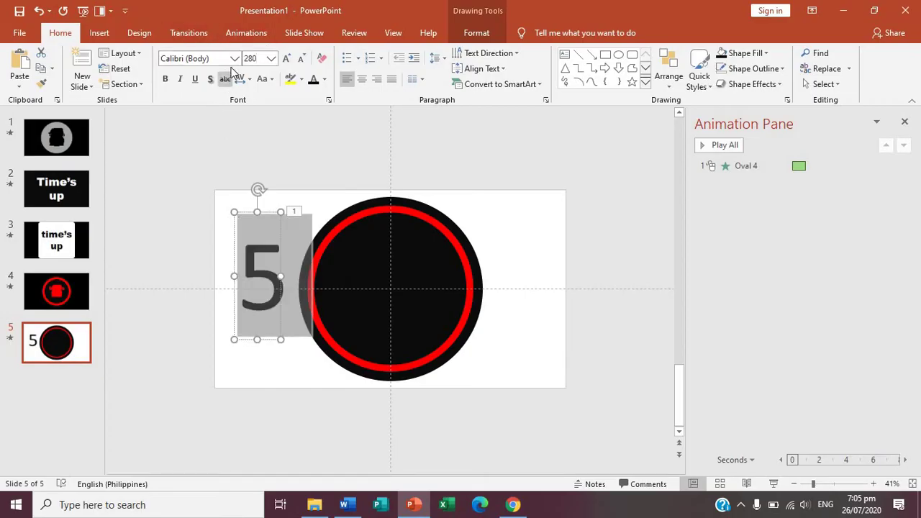
Set the 5 to Arial Black, centre-align it, and move it off the slide's top-left
{"action": "left_click", "coordinate": [235, 58]}
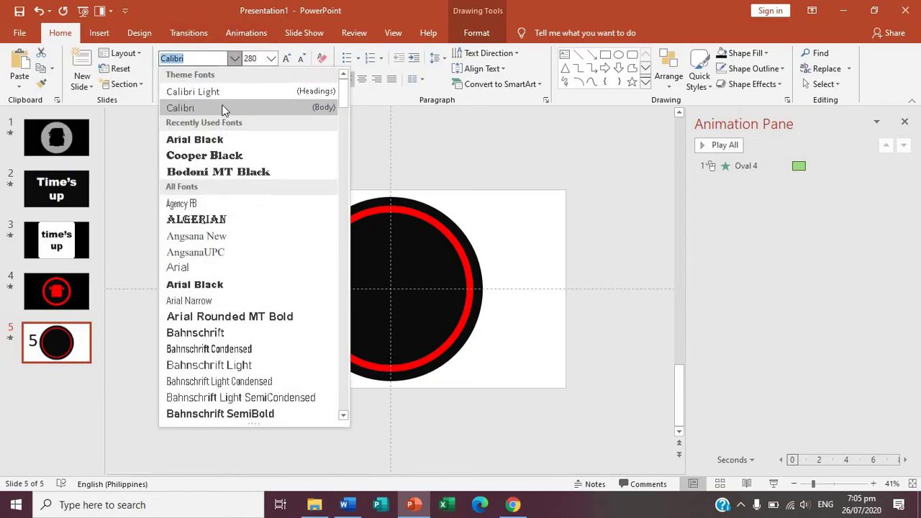
{"action": "left_click", "coordinate": [215, 141]}
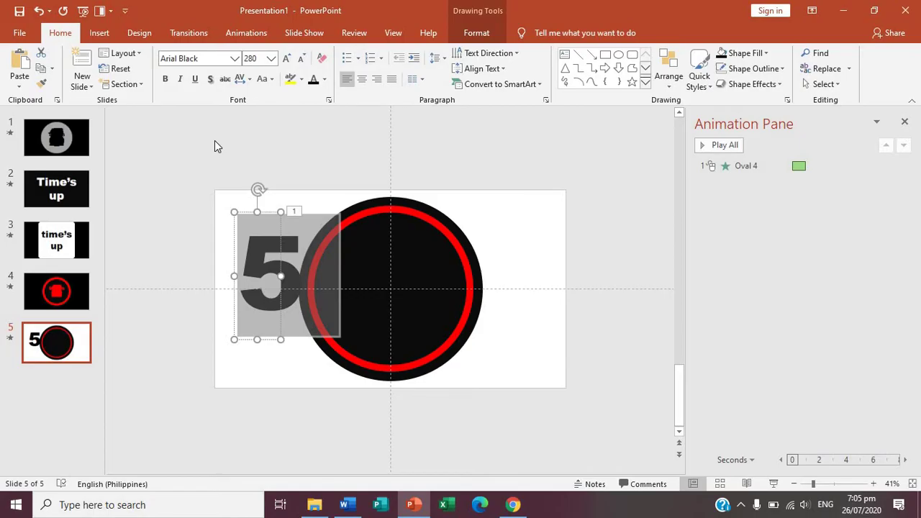
{"action": "left_click", "coordinate": [362, 80]}
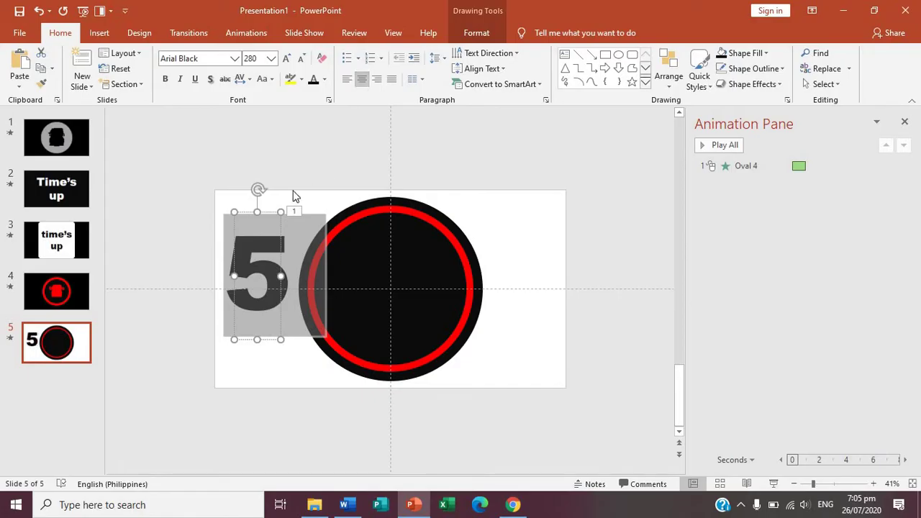
{"action": "left_click_drag", "start_coordinate": [257, 207], "coordinate": [187, 146]}
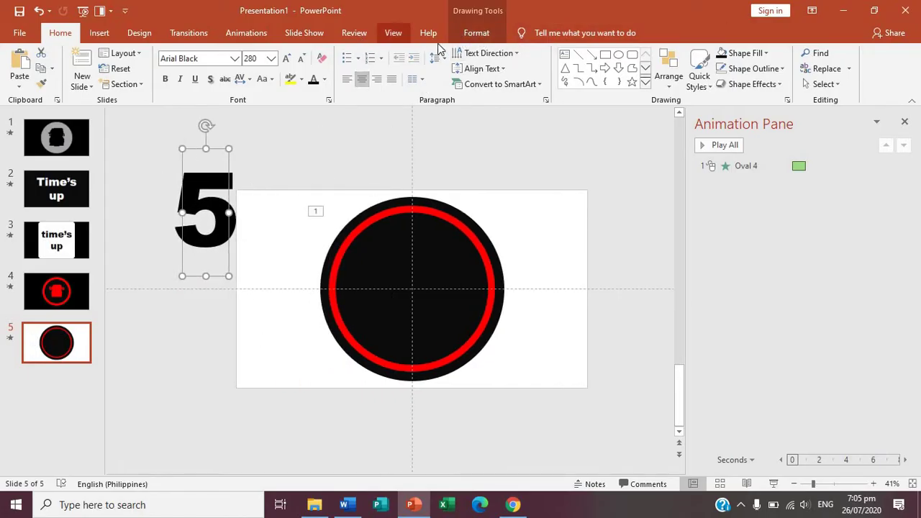
Colour the 5 red and duplicate it as a 4
{"action": "left_click", "coordinate": [475, 33]}
{"action": "left_click", "coordinate": [541, 56]}
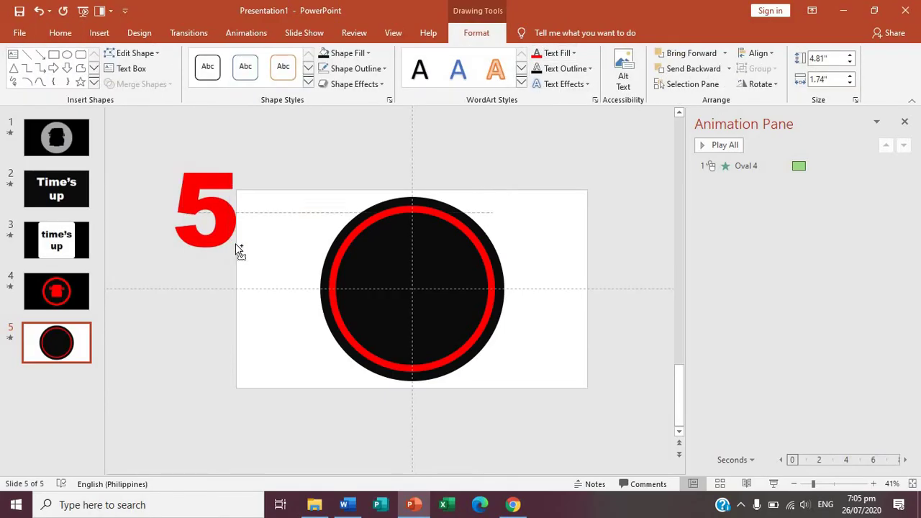
{"action": "left_click_drag", "start_coordinate": [229, 244], "coordinate": [297, 244], "text": "ctrl"}
{"action": "double_click", "coordinate": [274, 216]}
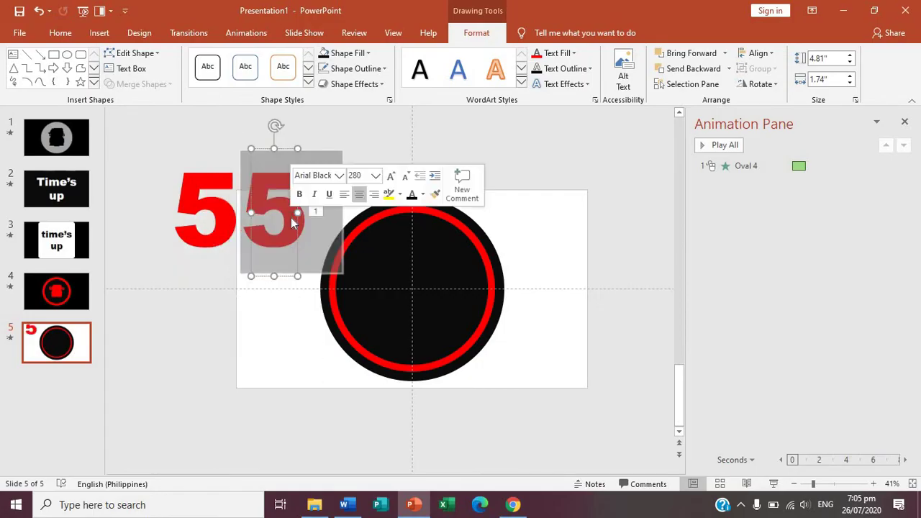
{"action": "type", "text": "4"}
Add further copies of the number retyped as 3 and 2
{"action": "left_click_drag", "start_coordinate": [266, 276], "coordinate": [193, 306], "text": "ctrl"}
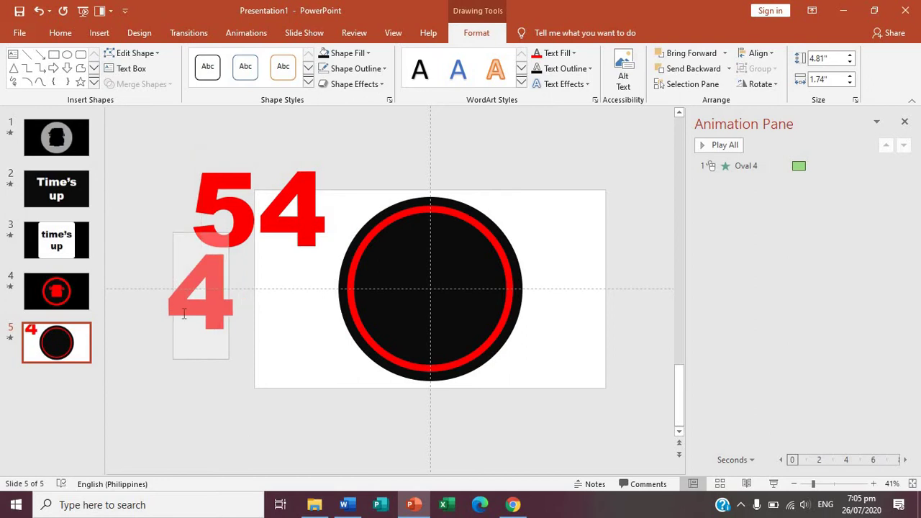
{"action": "double_click", "coordinate": [226, 312]}
{"action": "type", "text": "3"}
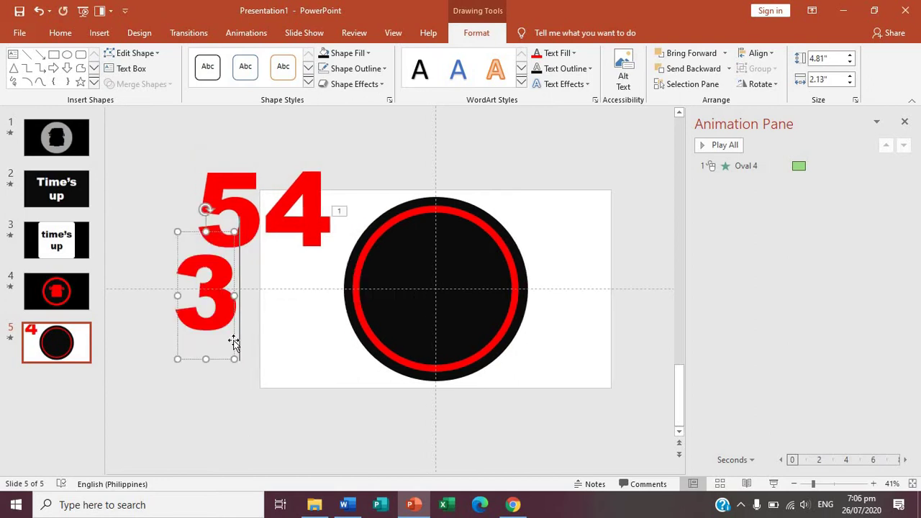
{"action": "mouse_move", "coordinate": [245, 344]}
{"action": "left_mouse_down", "text": "ctrl"}
{"action": "mouse_move", "coordinate": [316, 349]}
{"action": "mouse_move", "coordinate": [191, 453]}
{"action": "left_mouse_up", "text": "ctrl"}
{"action": "double_click", "coordinate": [277, 301]}
{"action": "type", "text": "2"}
Retype the lower copy as 1 and duplicate the 1 to its right
{"action": "double_click", "coordinate": [229, 402]}
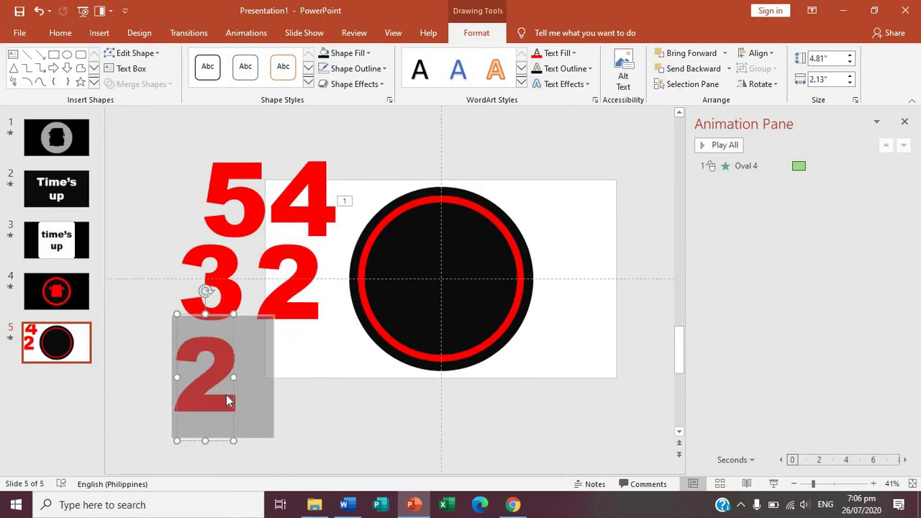
{"action": "type", "text": "1"}
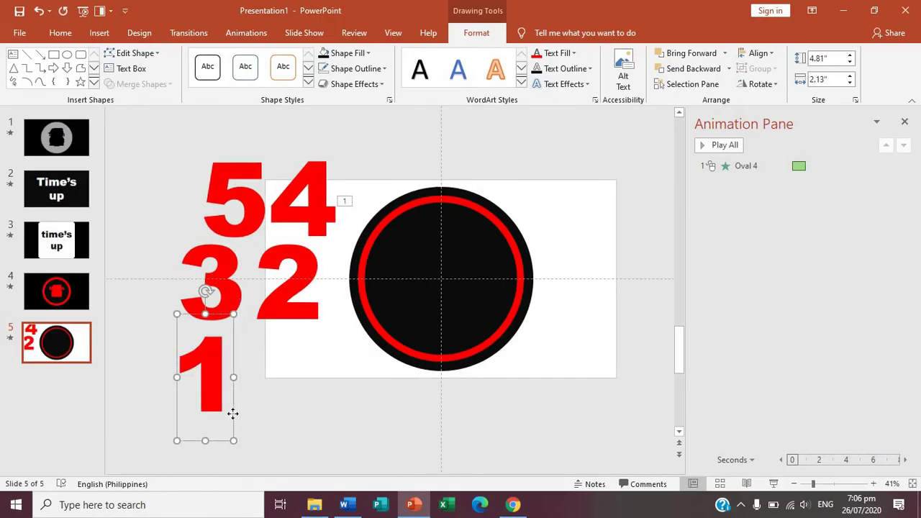
{"action": "left_click_drag", "start_coordinate": [233, 416], "coordinate": [332, 428], "text": "ctrl"}
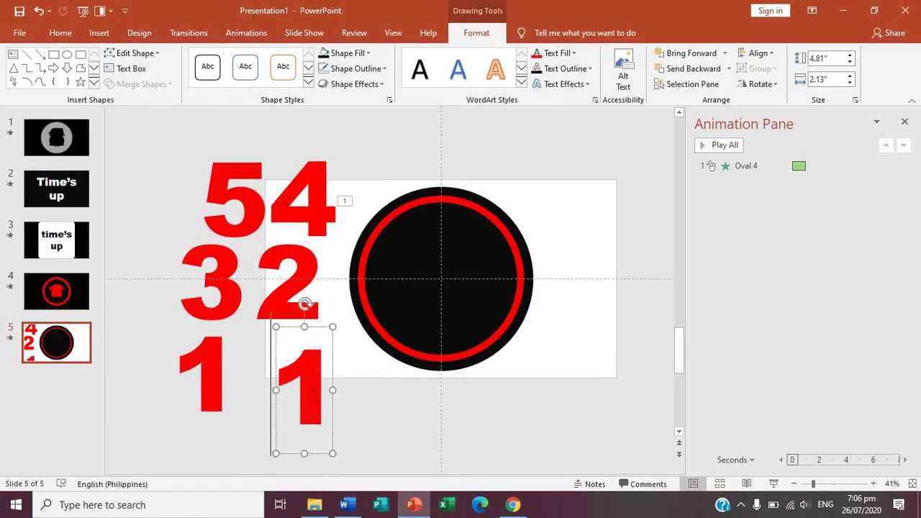
{"action": "double_click", "coordinate": [314, 396]}
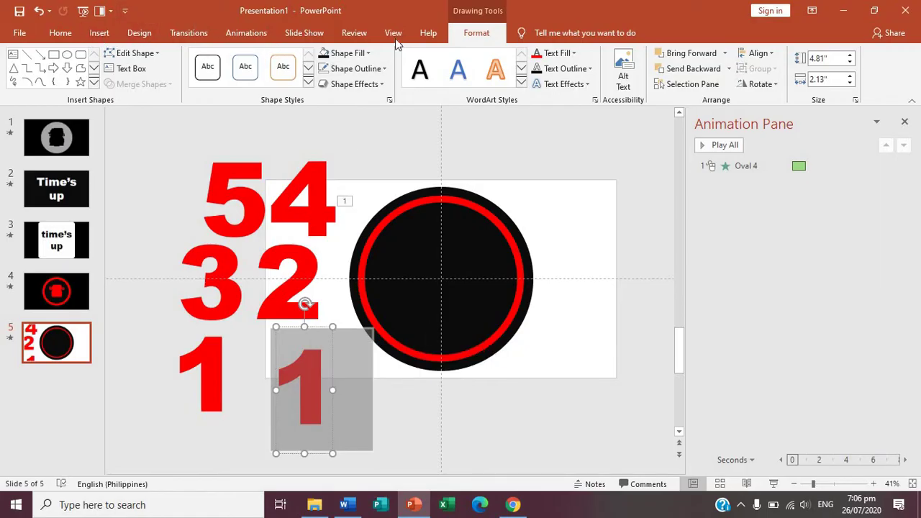
Set the duplicated 1's font size to 80 pt
{"action": "left_click", "coordinate": [62, 34]}
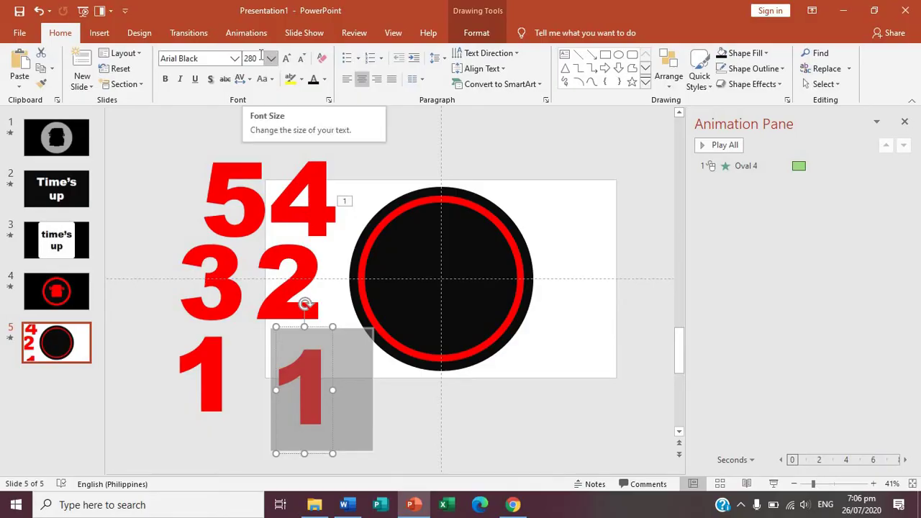
{"action": "left_click", "coordinate": [261, 57]}
{"action": "type", "text": "8"}
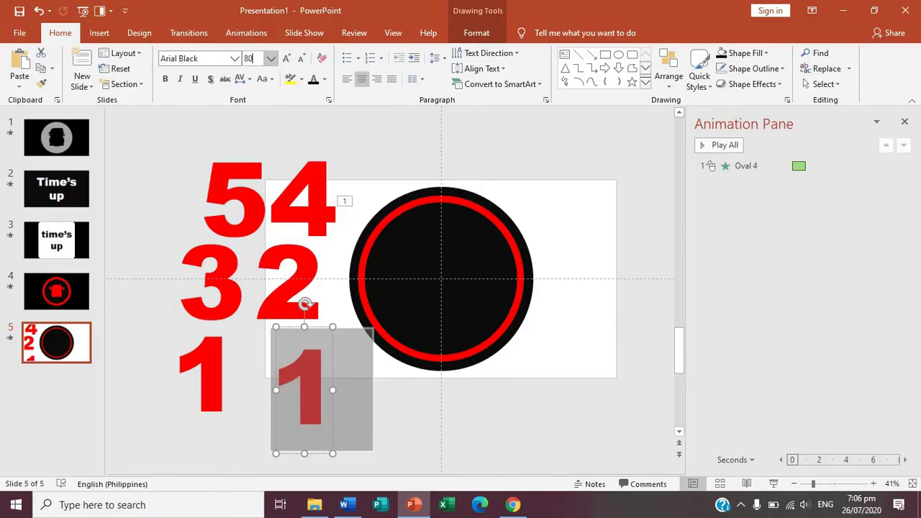
{"action": "key", "text": "Return"}
Replace it with 'time's up' and widen the box so it reads over two lines
{"action": "type", "text": "t"}
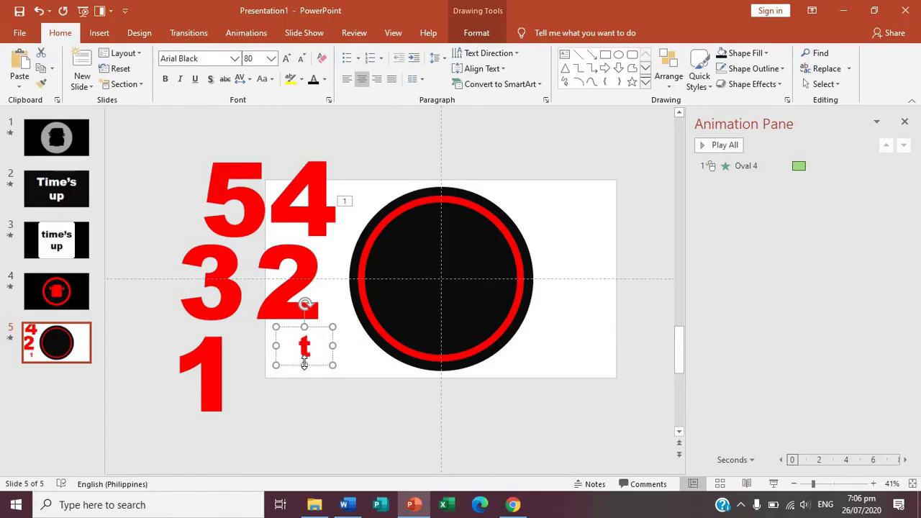
{"action": "type", "text": "ime"}
{"action": "type", "text": "'"}
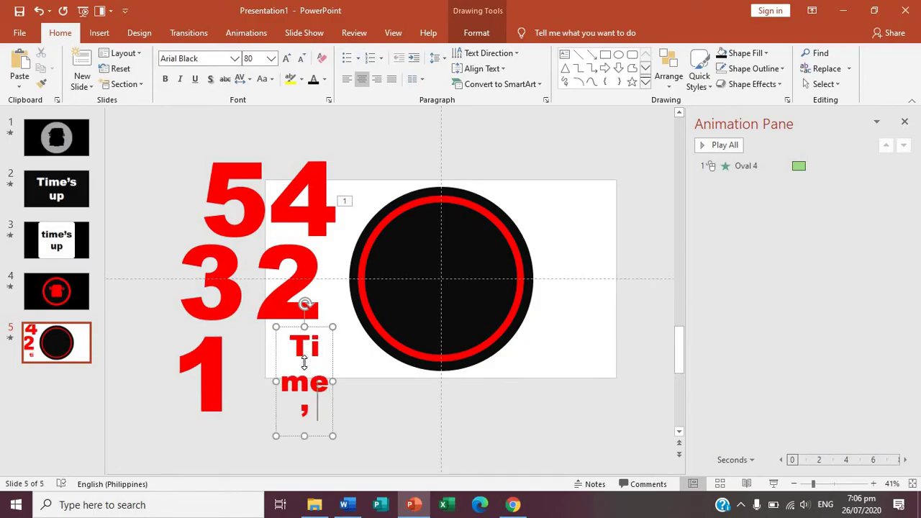
{"action": "type", "text": "s up"}
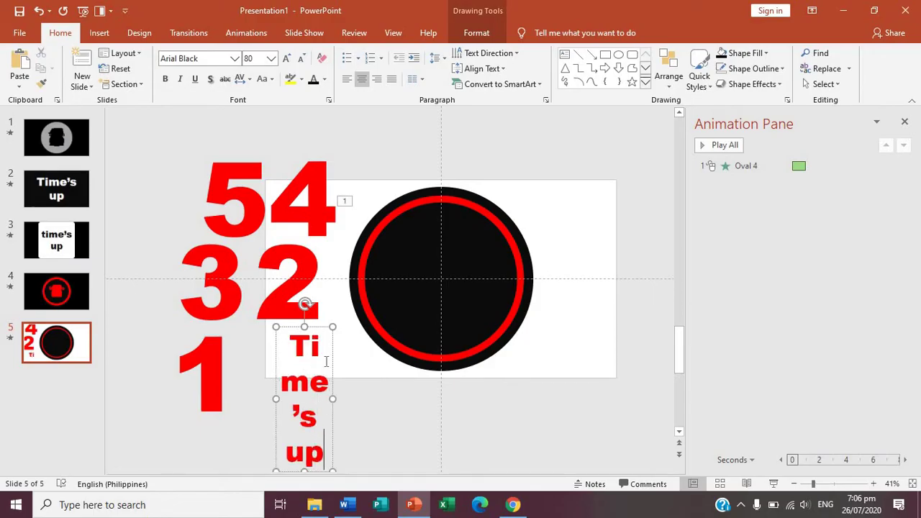
{"action": "left_click_drag", "start_coordinate": [332, 399], "coordinate": [373, 407]}
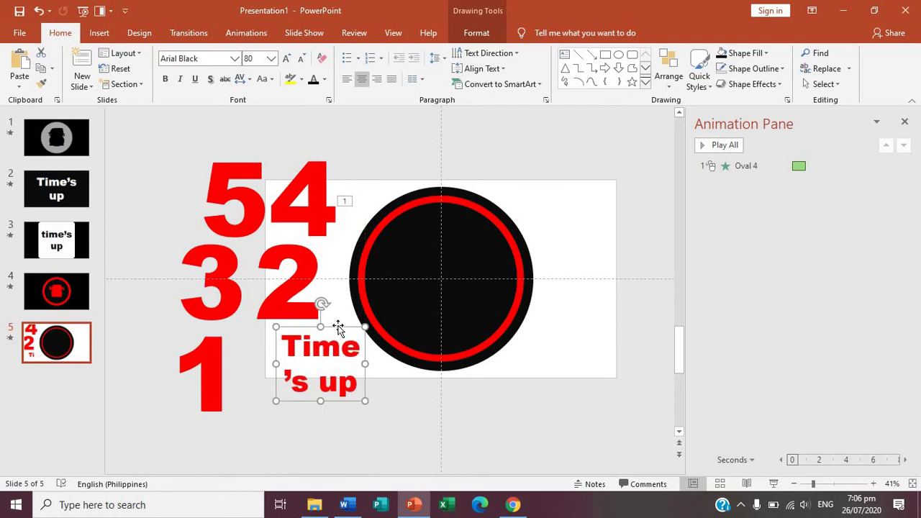
{"action": "mouse_move", "coordinate": [378, 365]}
{"action": "left_mouse_down"}
{"action": "mouse_move", "coordinate": [390, 364]}
{"action": "mouse_move", "coordinate": [338, 402]}
{"action": "left_mouse_up"}
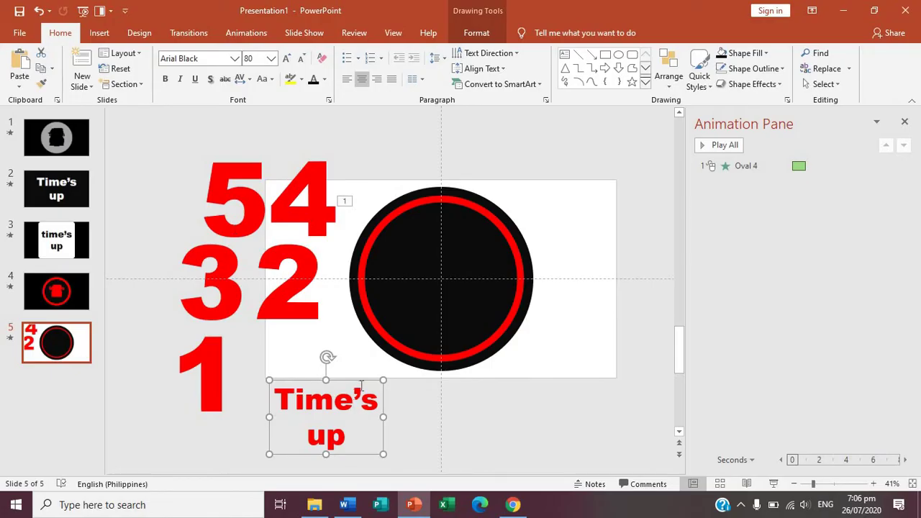
{"action": "left_click", "coordinate": [232, 202]}
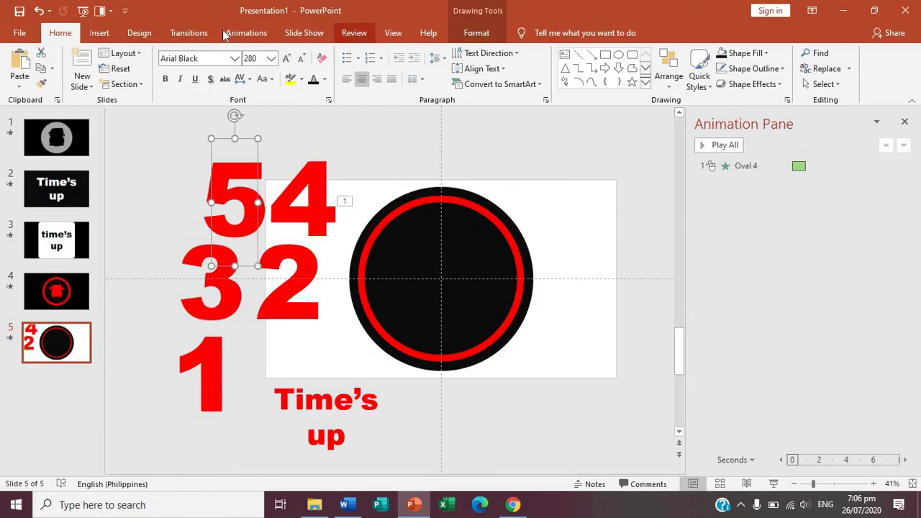
Give the 5 a Shape Out entrance of 01.00 seconds, starting With Previous
{"action": "left_click", "coordinate": [248, 33]}
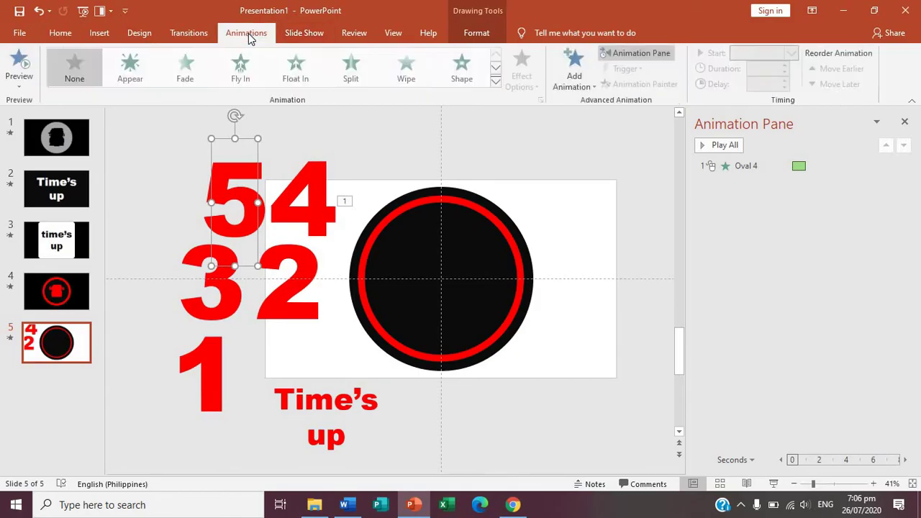
{"action": "left_click", "coordinate": [466, 69]}
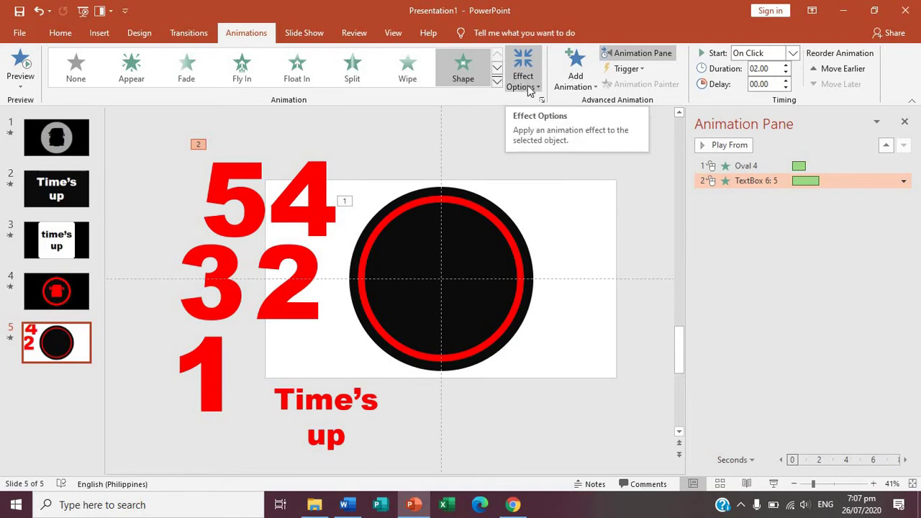
{"action": "left_click", "coordinate": [524, 86]}
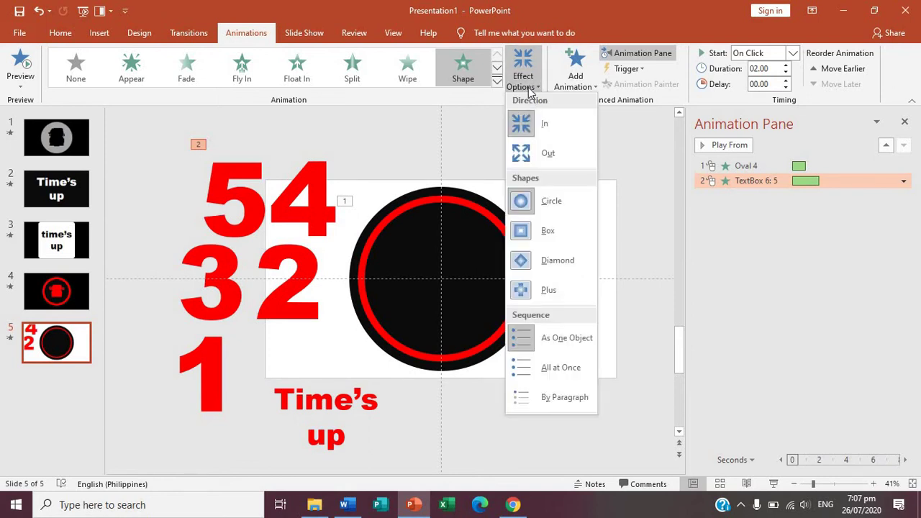
{"action": "left_click", "coordinate": [547, 155]}
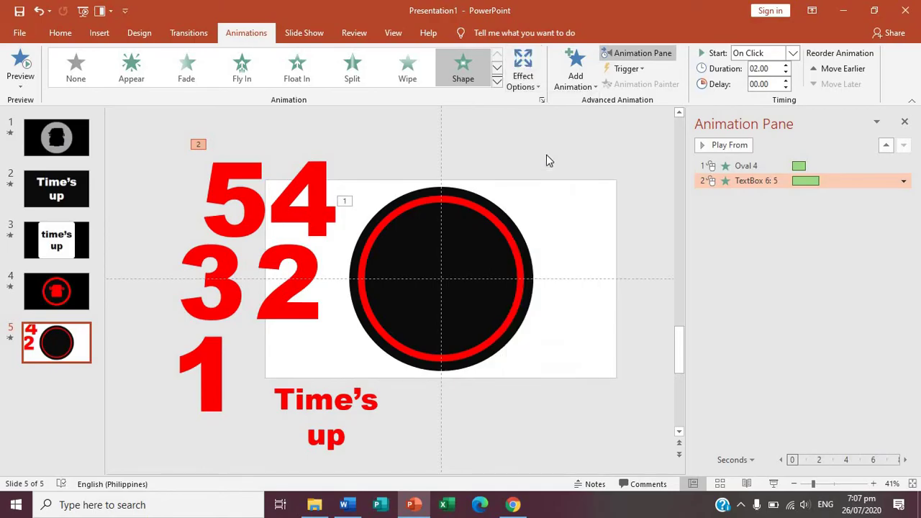
{"action": "left_click", "coordinate": [786, 72]}
{"action": "left_click", "coordinate": [785, 72]}
{"action": "left_click", "coordinate": [786, 73]}
{"action": "left_click", "coordinate": [787, 73]}
{"action": "left_click", "coordinate": [904, 182]}
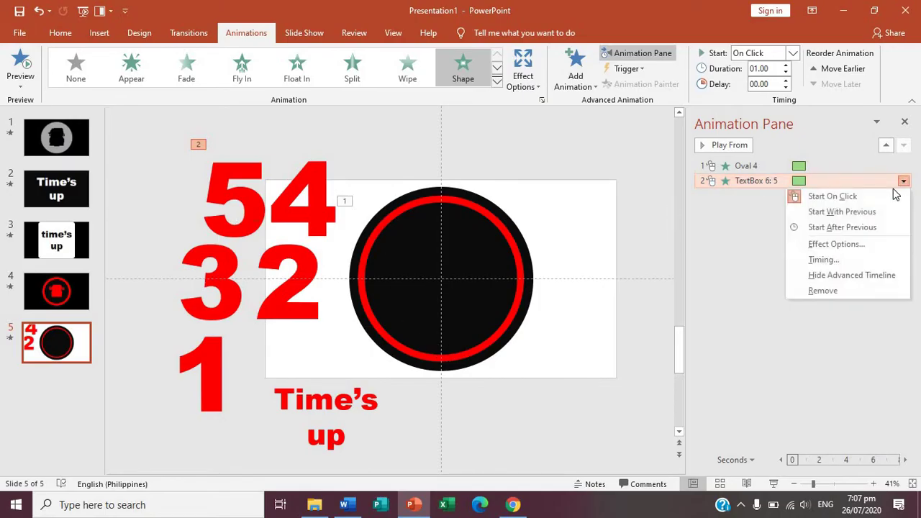
{"action": "left_click", "coordinate": [860, 213]}
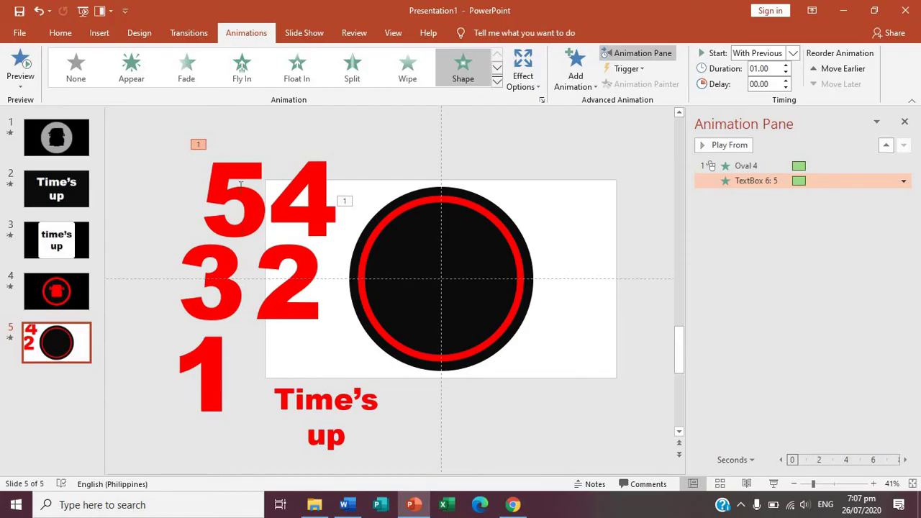
Add a Disappear exit to the 5, set to start After Previous
{"action": "left_click", "coordinate": [240, 183]}
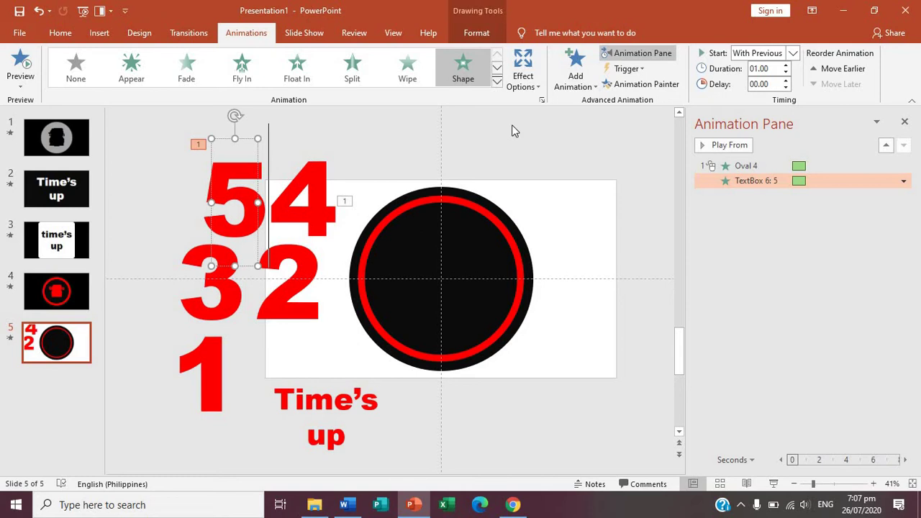
{"action": "left_click", "coordinate": [577, 75]}
{"action": "left_click_drag", "start_coordinate": [835, 229], "coordinate": [835, 319]}
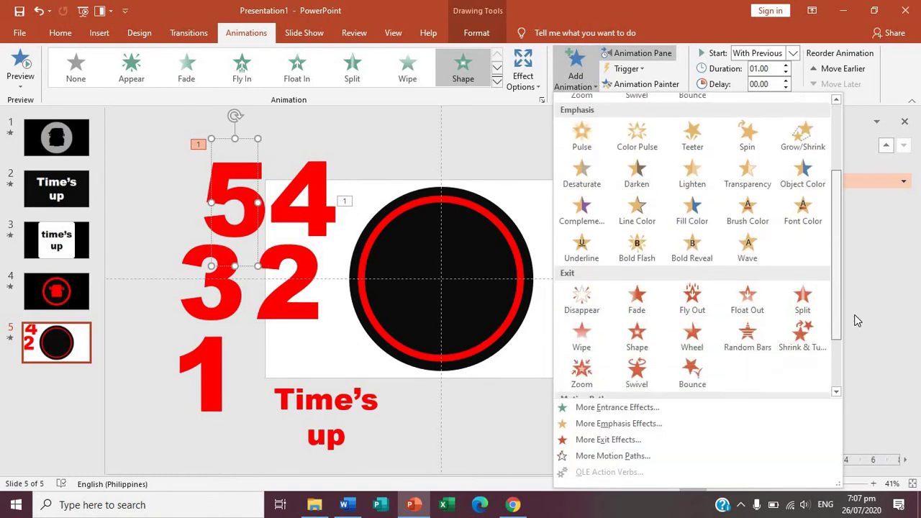
{"action": "left_click", "coordinate": [585, 253]}
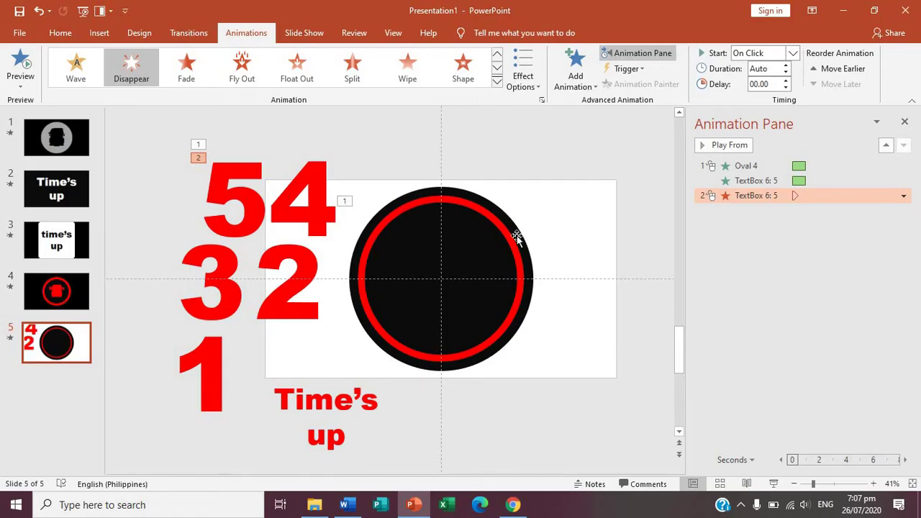
{"action": "left_click", "coordinate": [904, 197]}
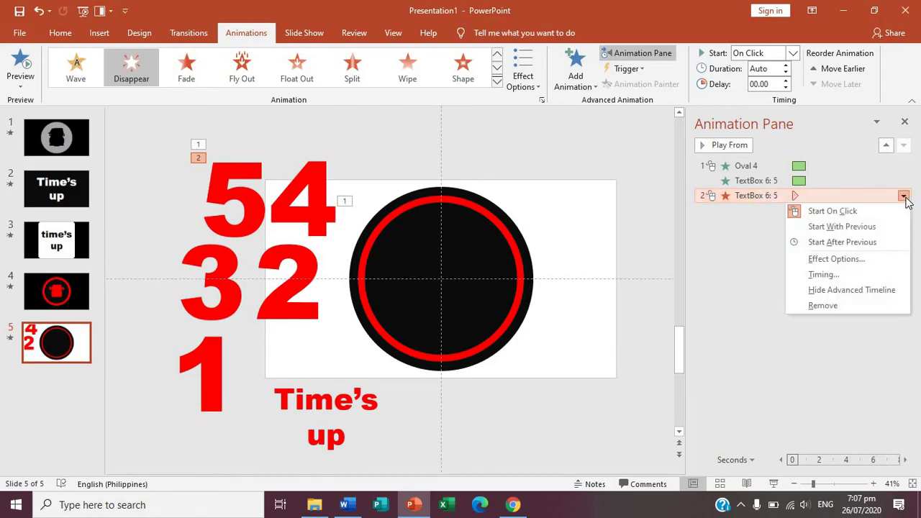
{"action": "left_click", "coordinate": [880, 243]}
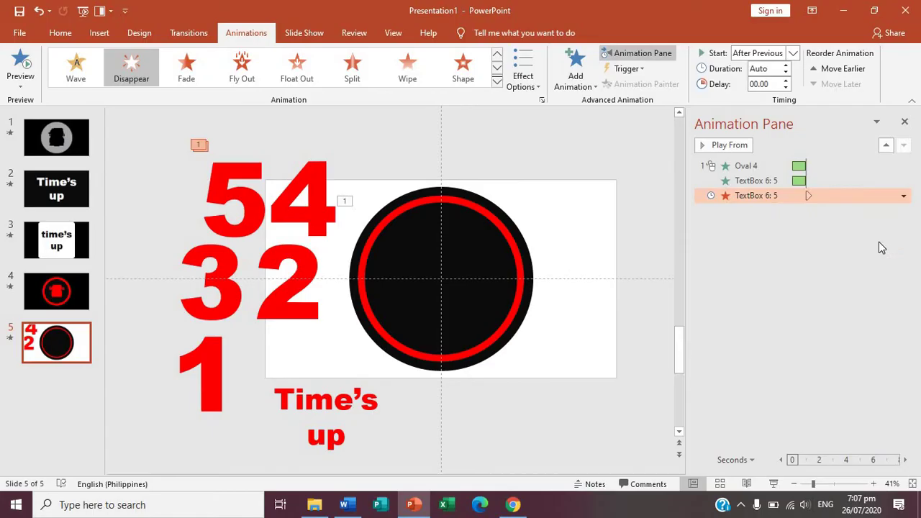
{"action": "left_click", "coordinate": [242, 157]}
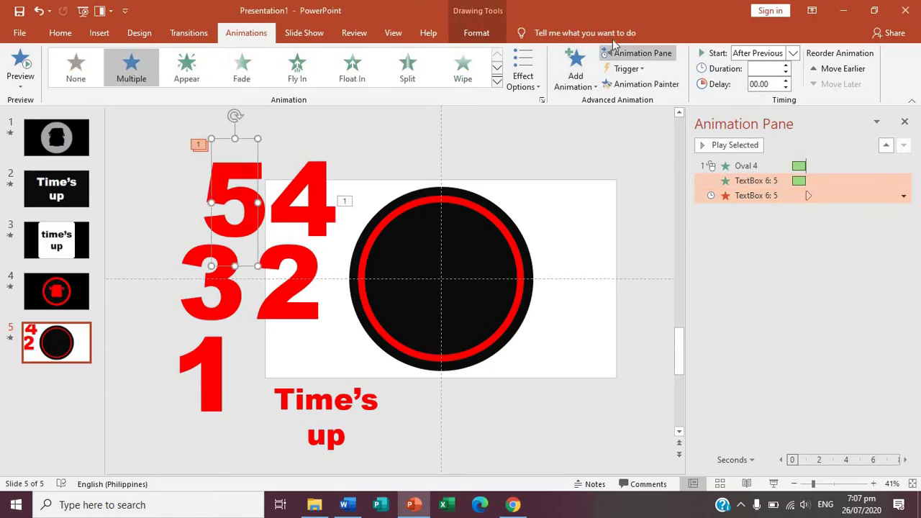
Align the 5 to the slide's center and middle so it sits inside the circle
{"action": "left_click", "coordinate": [476, 33]}
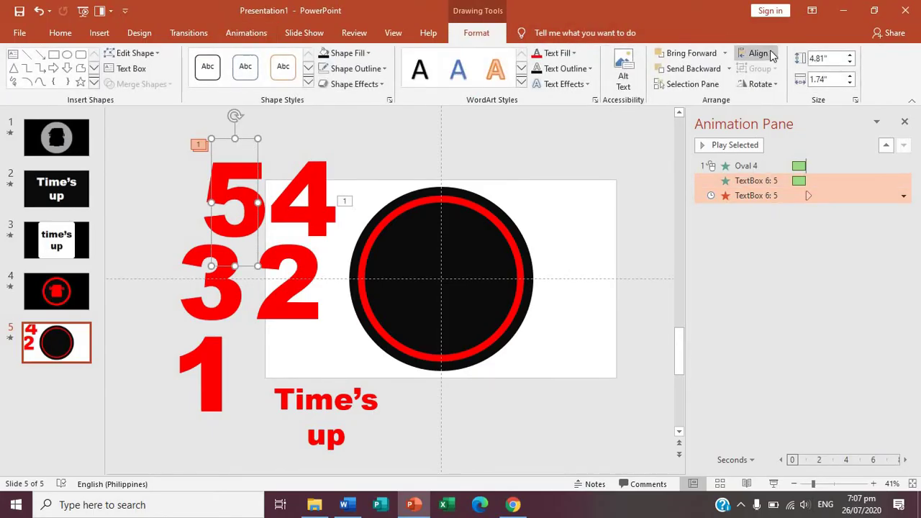
{"action": "left_click", "coordinate": [759, 53]}
{"action": "left_click", "coordinate": [780, 88]}
{"action": "left_click", "coordinate": [759, 53]}
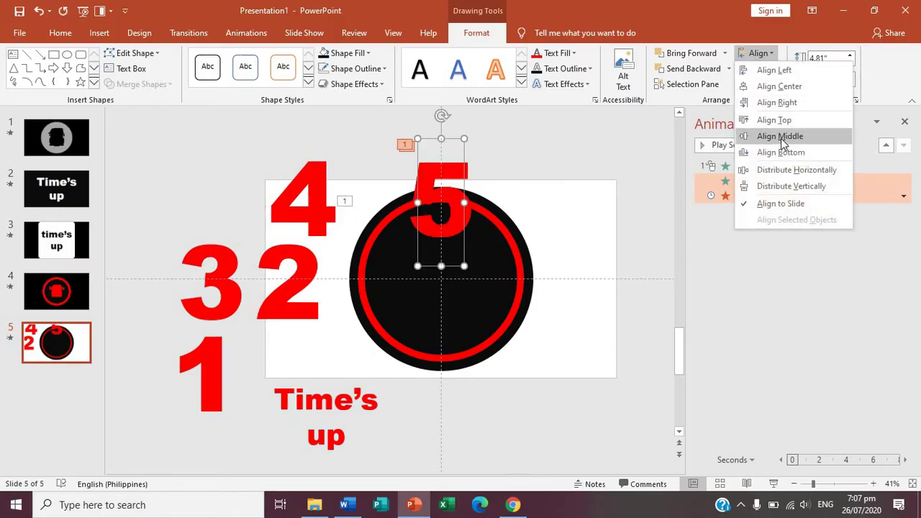
{"action": "left_click", "coordinate": [781, 136]}
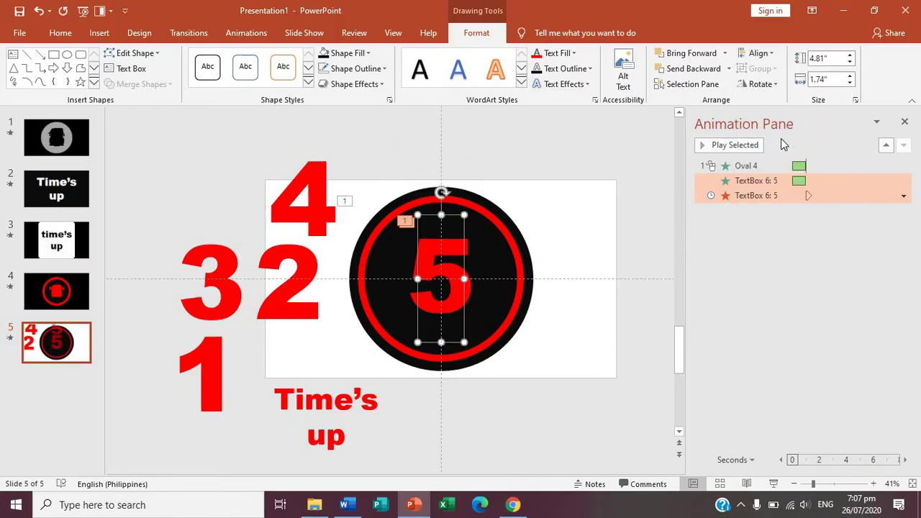
Preview the slide in Slide Show, then return to editing and select the 4
{"action": "left_click", "coordinate": [775, 485]}
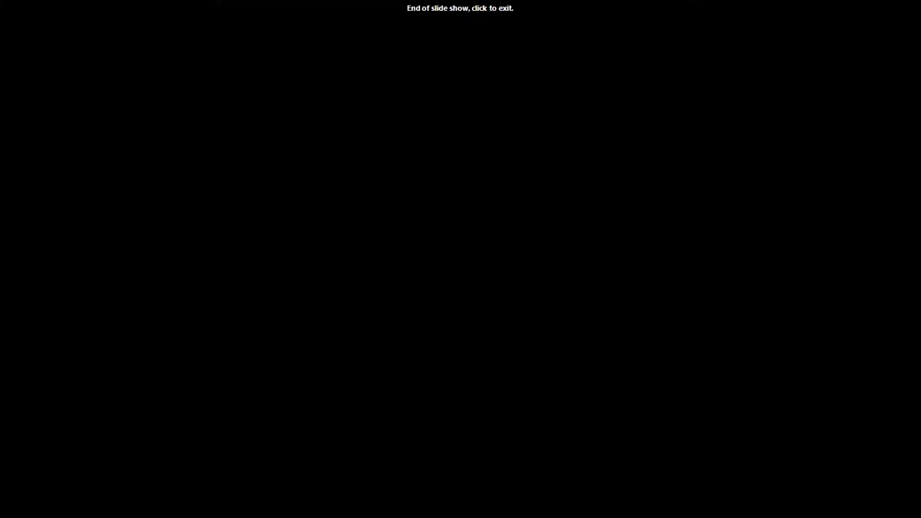
{"action": "left_click", "coordinate": [780, 487]}
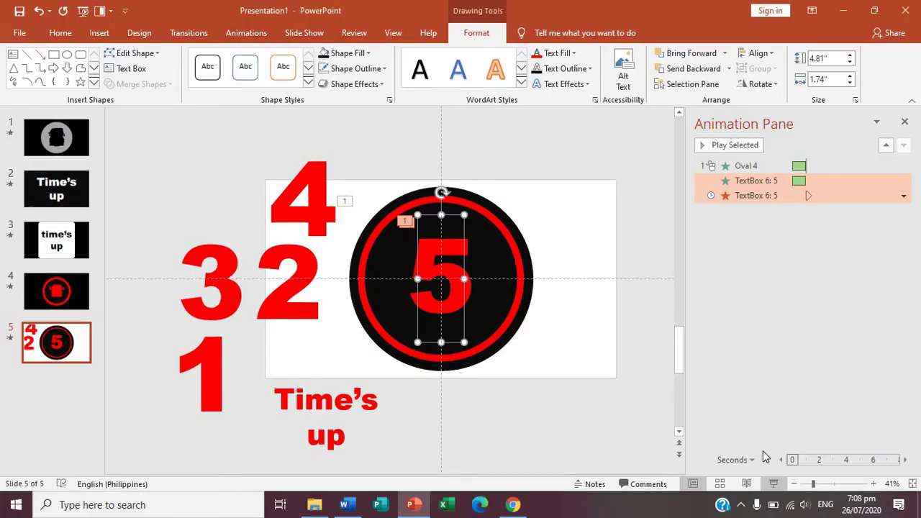
{"action": "left_click", "coordinate": [318, 138]}
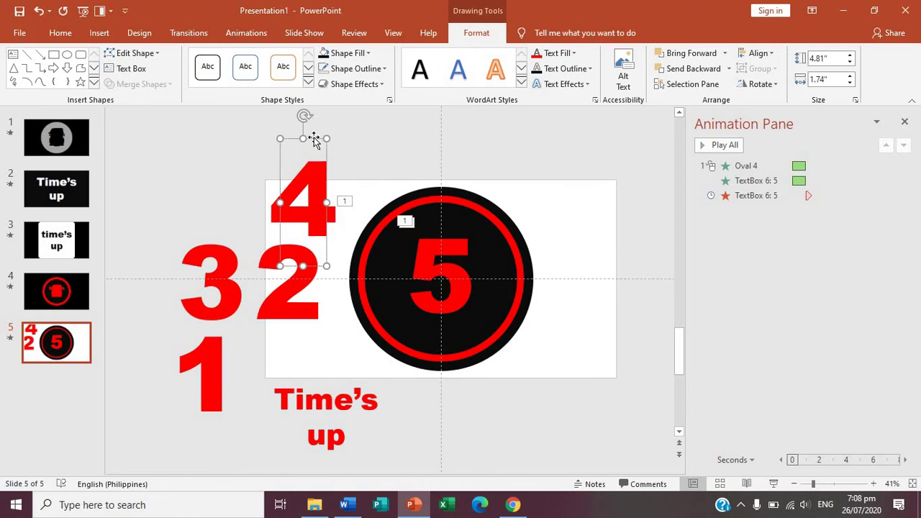
Add a second Wheel entrance to the circle with a 01.00-second duration
{"action": "left_click", "coordinate": [481, 210]}
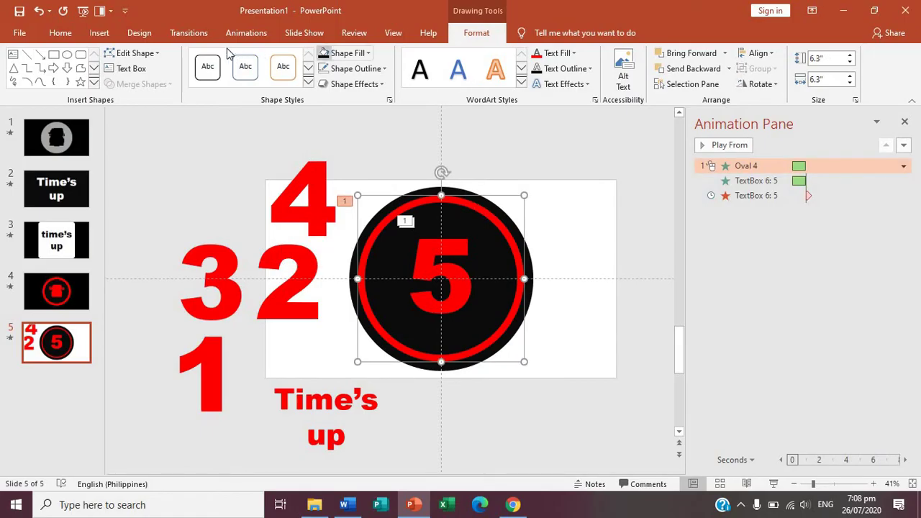
{"action": "left_click", "coordinate": [246, 37]}
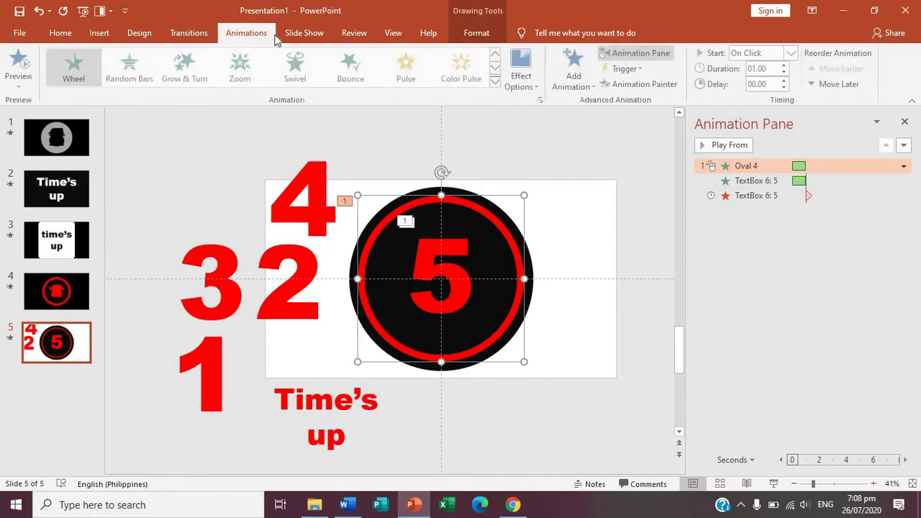
{"action": "left_click", "coordinate": [591, 87]}
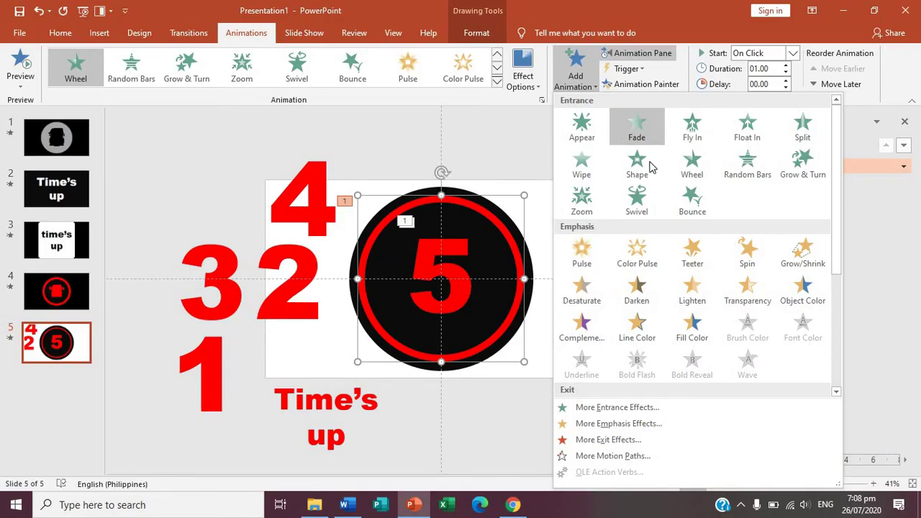
{"action": "left_click", "coordinate": [690, 169]}
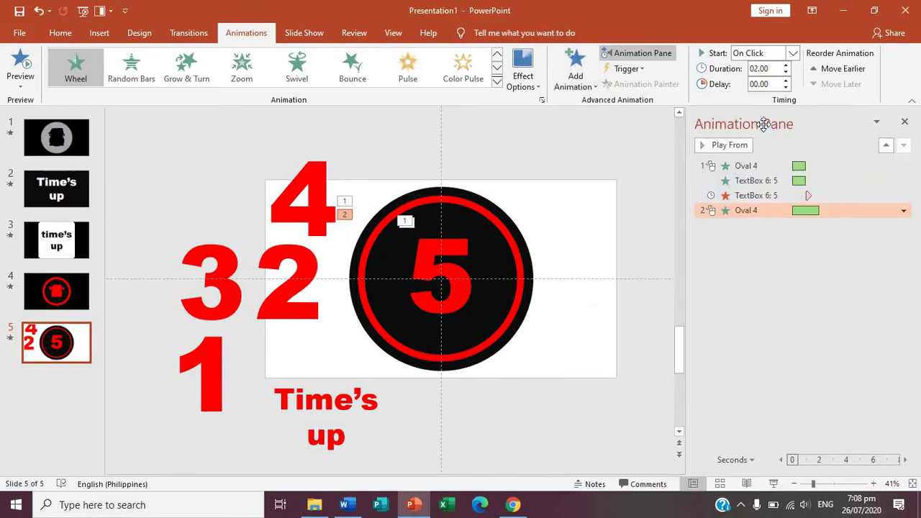
{"action": "left_click", "coordinate": [787, 77]}
{"action": "left_click", "coordinate": [786, 77]}
{"action": "left_click", "coordinate": [786, 77]}
{"action": "left_click", "coordinate": [786, 77]}
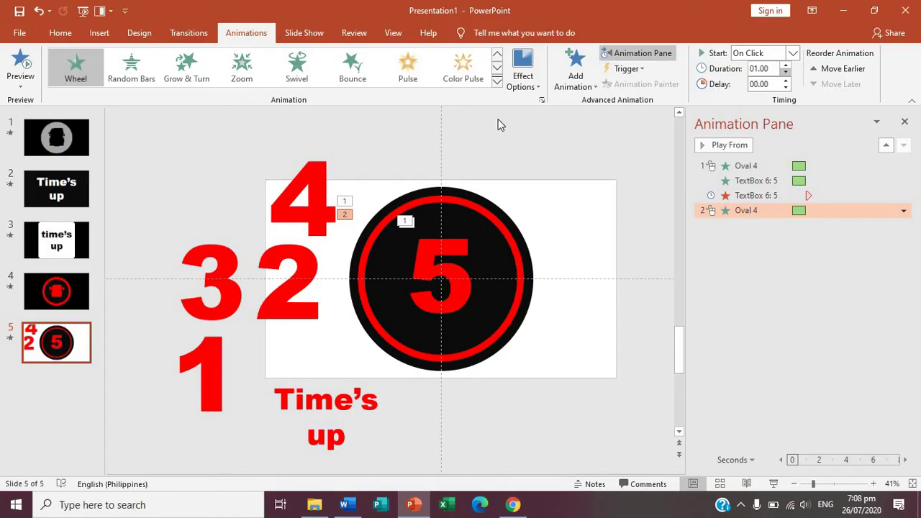
{"action": "left_click", "coordinate": [311, 140]}
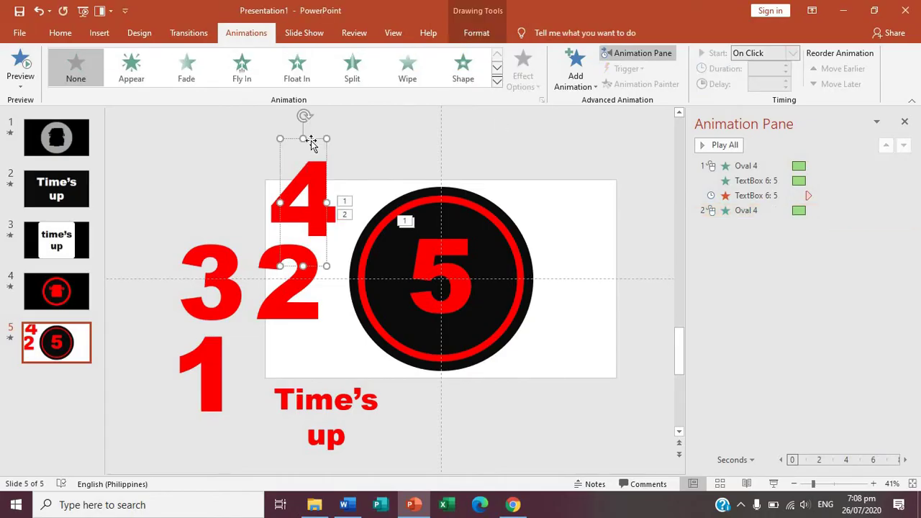
Give the 4 a Shape entrance set to Out, lasting 01.00 second
{"action": "left_click", "coordinate": [465, 66]}
{"action": "left_click", "coordinate": [523, 78]}
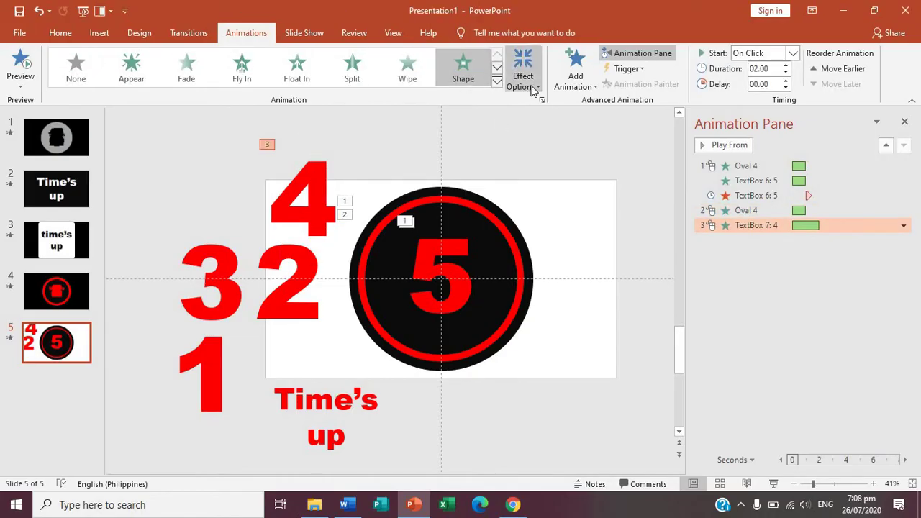
{"action": "left_click", "coordinate": [536, 153]}
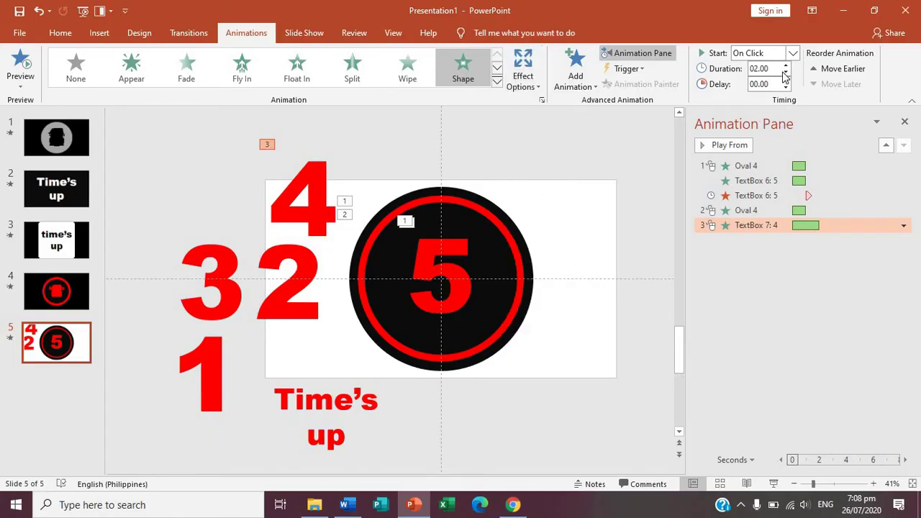
{"action": "left_click", "coordinate": [785, 73]}
{"action": "left_click", "coordinate": [785, 74]}
{"action": "left_click", "coordinate": [785, 73]}
{"action": "left_click", "coordinate": [785, 73]}
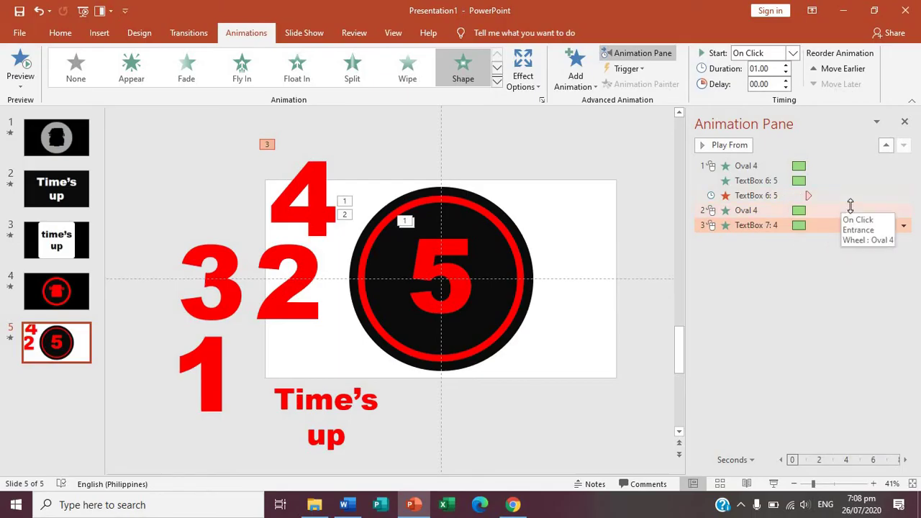
Set the circle's second Wheel and the 4's entrance to start With Previous
{"action": "left_click", "coordinate": [850, 210]}
{"action": "left_click", "coordinate": [904, 212]}
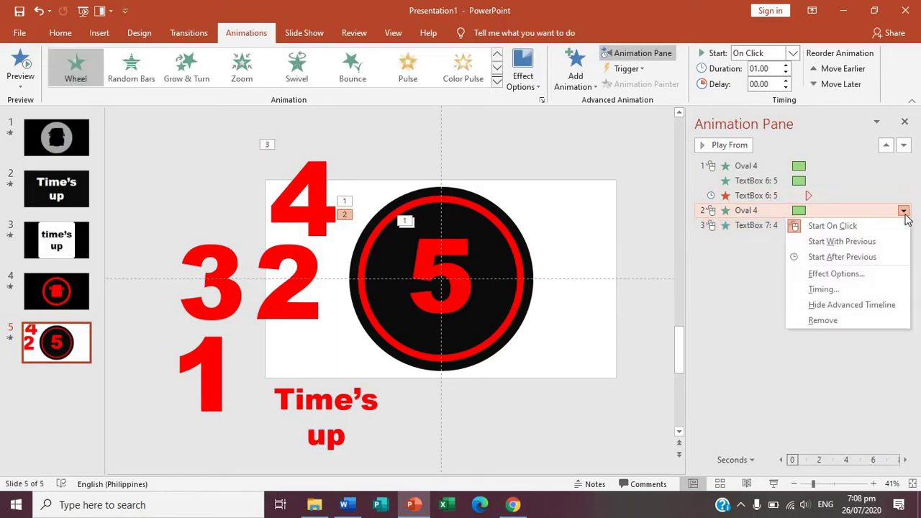
{"action": "left_click", "coordinate": [856, 242]}
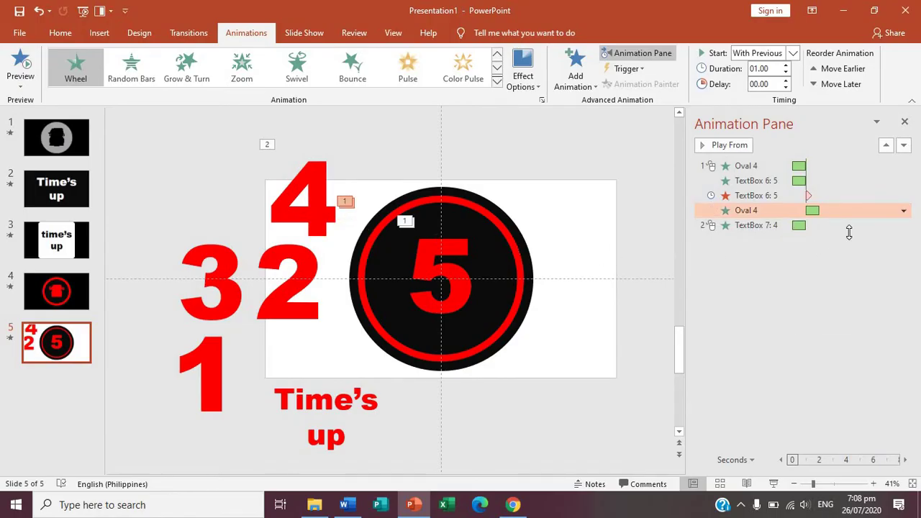
{"action": "left_click", "coordinate": [850, 228]}
{"action": "left_click", "coordinate": [903, 226]}
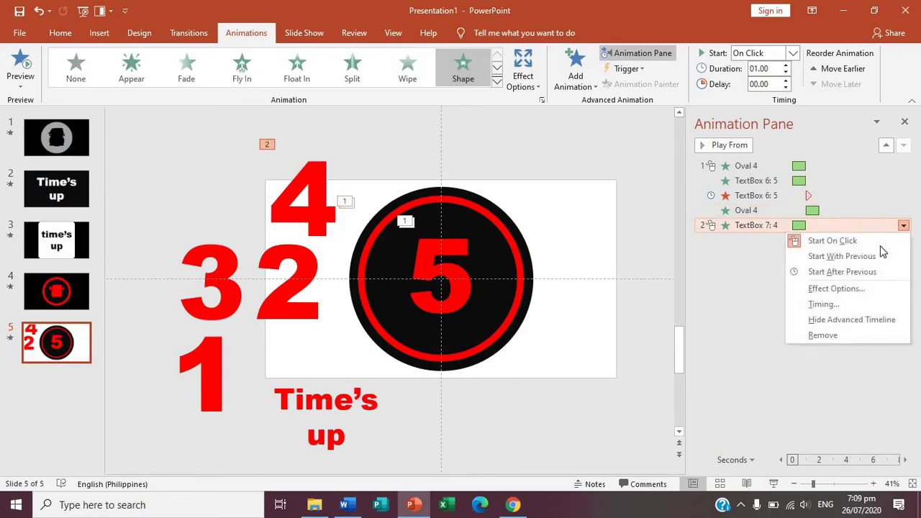
{"action": "left_click", "coordinate": [867, 257]}
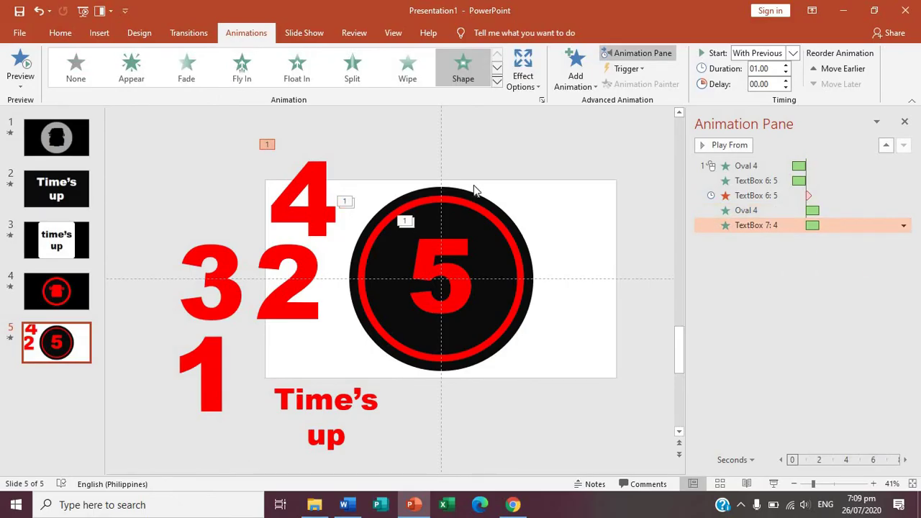
{"action": "left_click", "coordinate": [300, 193]}
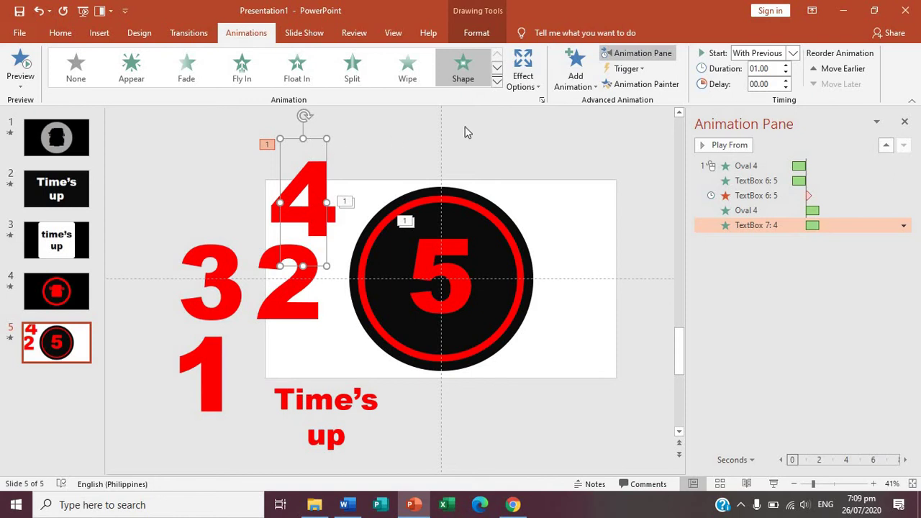
Add a Disappear exit to the 4 that starts After Previous
{"action": "left_click", "coordinate": [591, 89]}
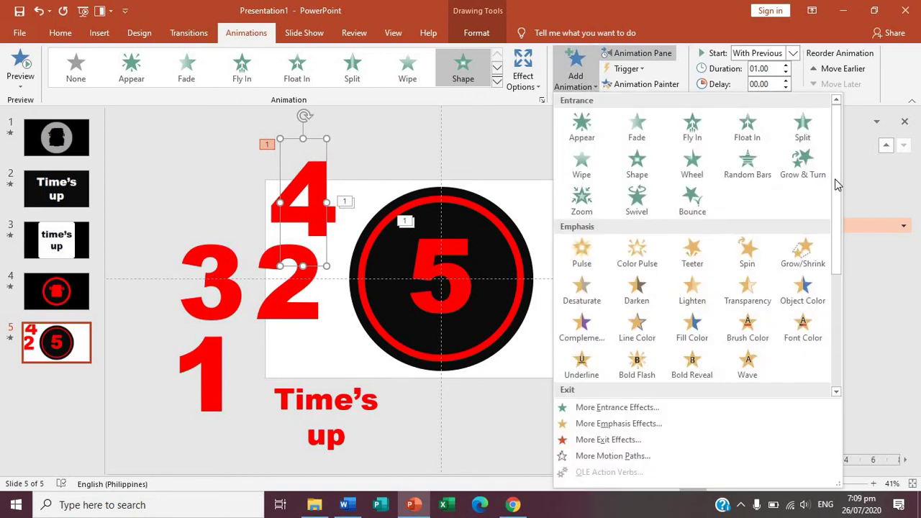
{"action": "left_click_drag", "start_coordinate": [838, 190], "coordinate": [838, 288]}
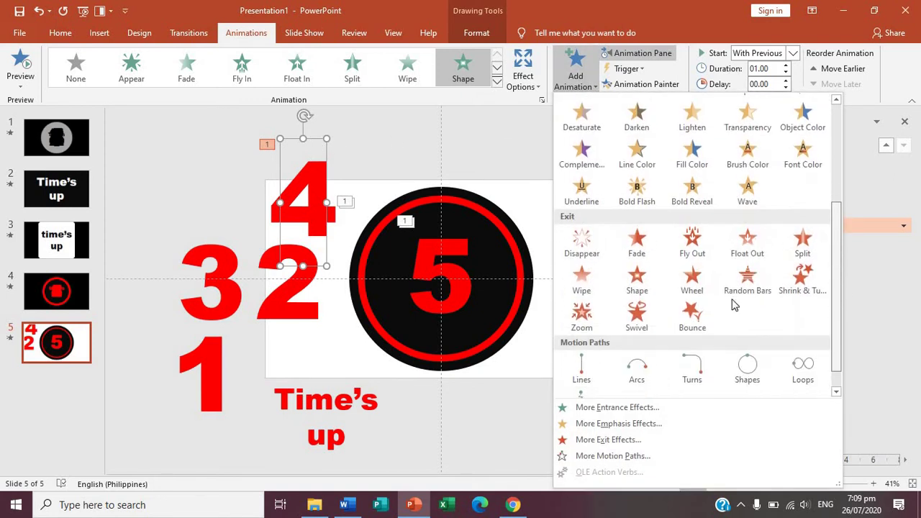
{"action": "left_click", "coordinate": [585, 249]}
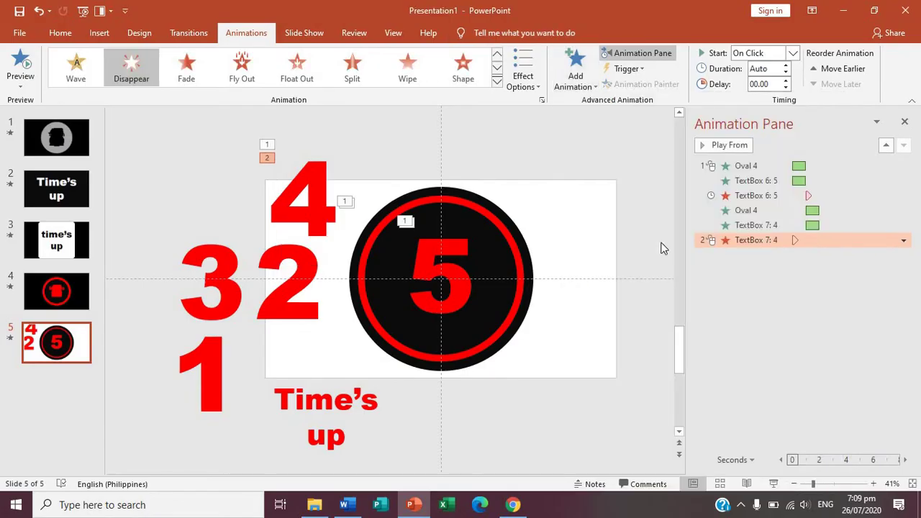
{"action": "left_click", "coordinate": [903, 240]}
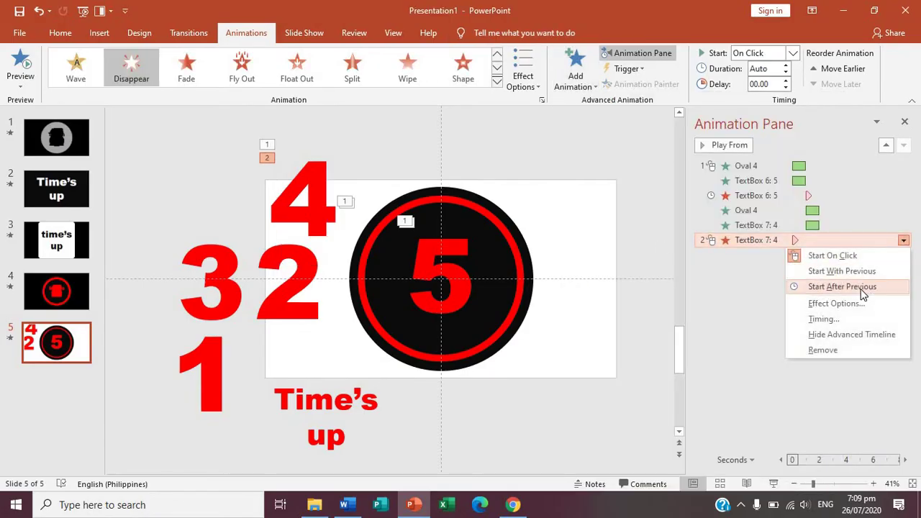
{"action": "left_click", "coordinate": [863, 289]}
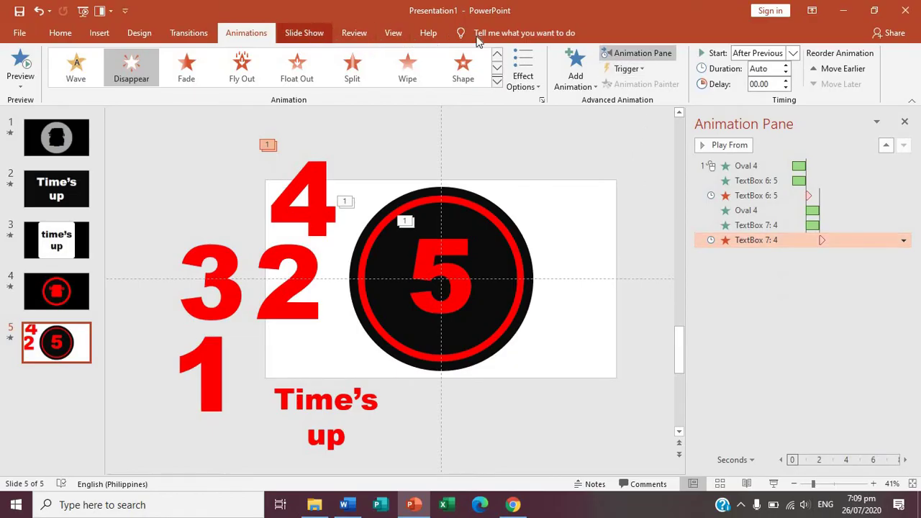
Align the 4 to the slide's center and middle over the 5, then preview in Slide Show
{"action": "left_click", "coordinate": [279, 200]}
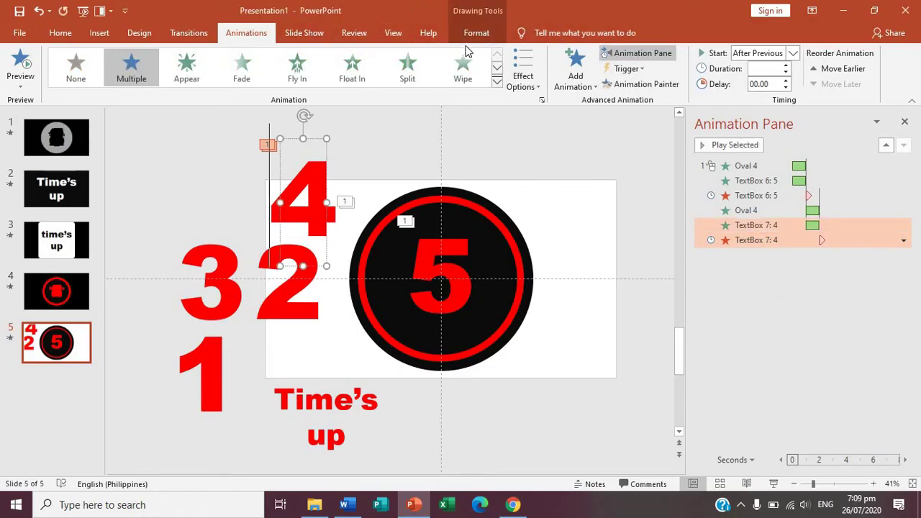
{"action": "left_click", "coordinate": [475, 36]}
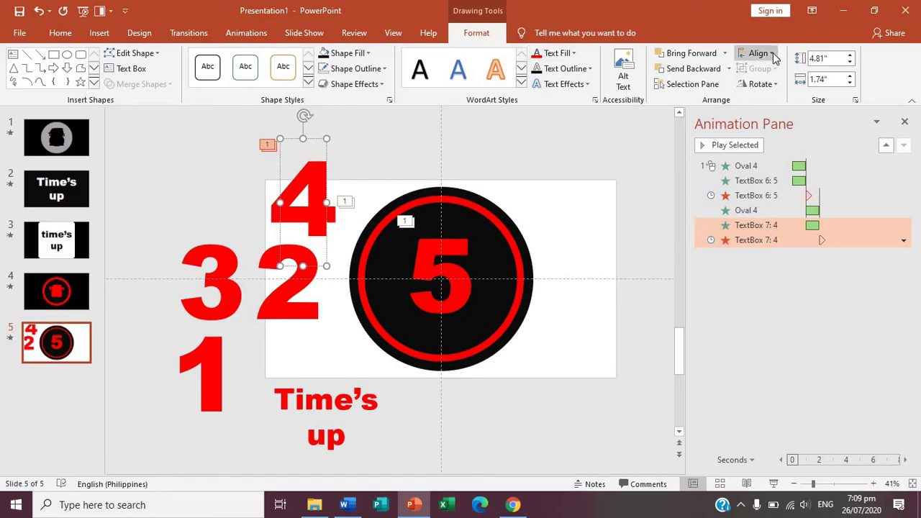
{"action": "left_click", "coordinate": [766, 54]}
{"action": "left_click", "coordinate": [781, 84]}
{"action": "left_click", "coordinate": [772, 56]}
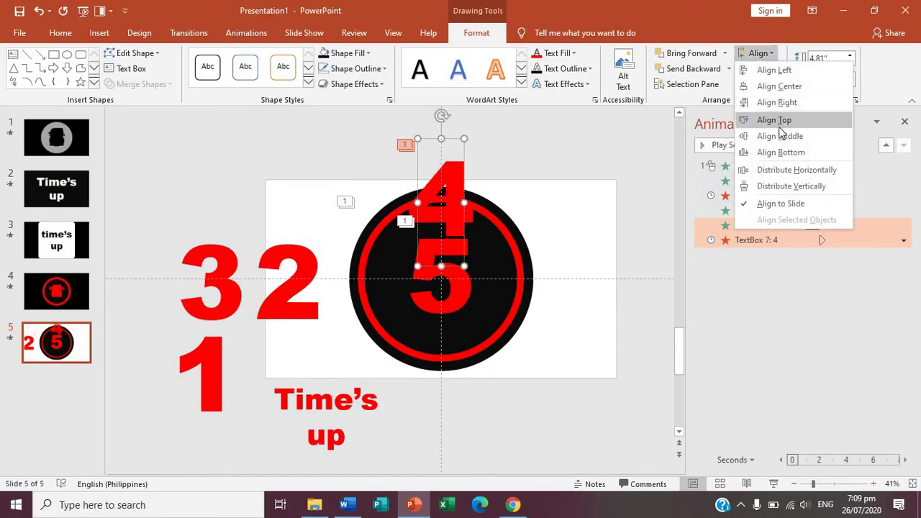
{"action": "left_click", "coordinate": [783, 134]}
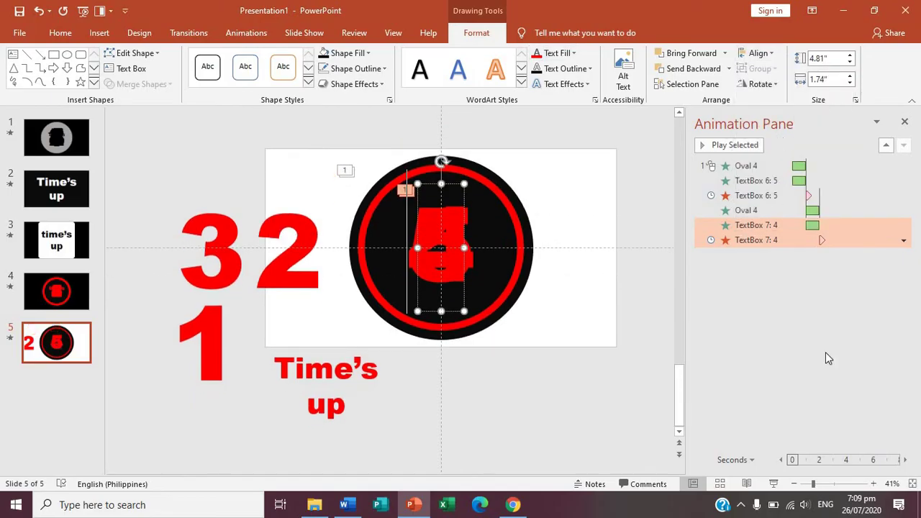
{"action": "left_click", "coordinate": [774, 483]}
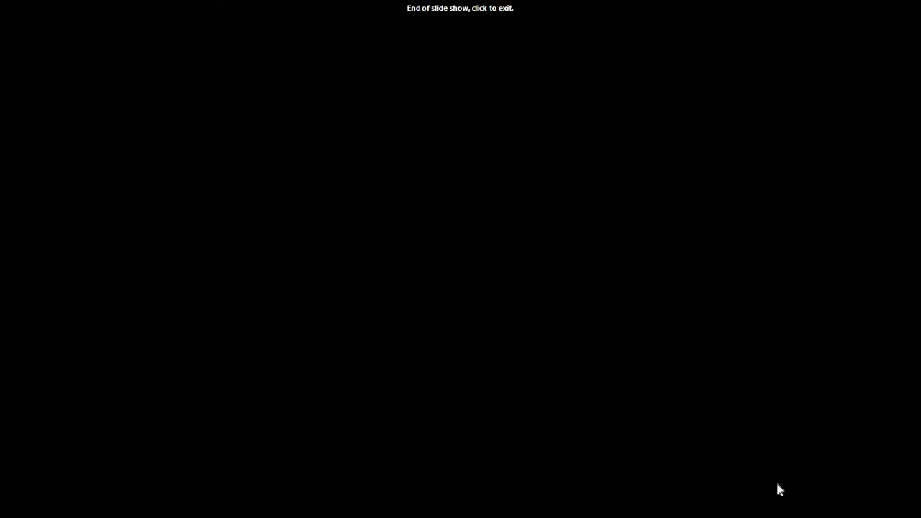
{"action": "left_click", "coordinate": [780, 490]}
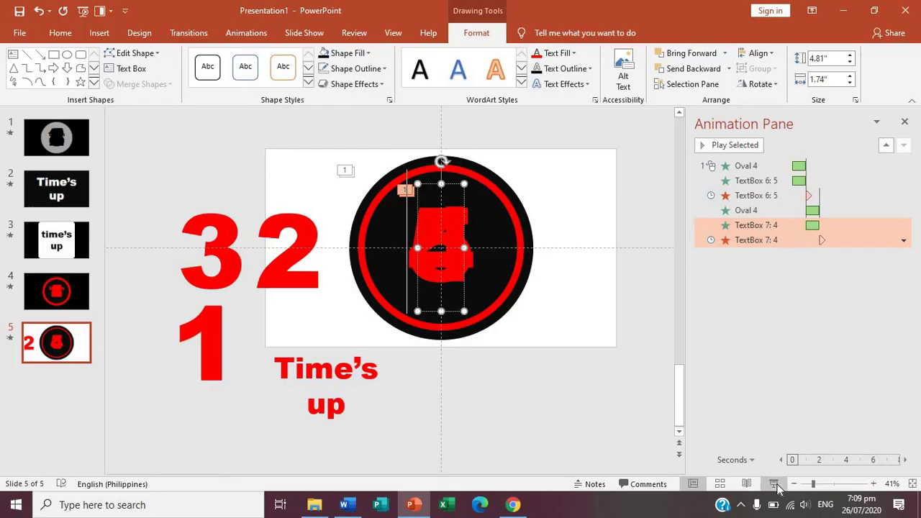
Move the 3 to the slide's top left and add a third 1-second Wheel entrance to the circle
{"action": "left_click", "coordinate": [210, 252]}
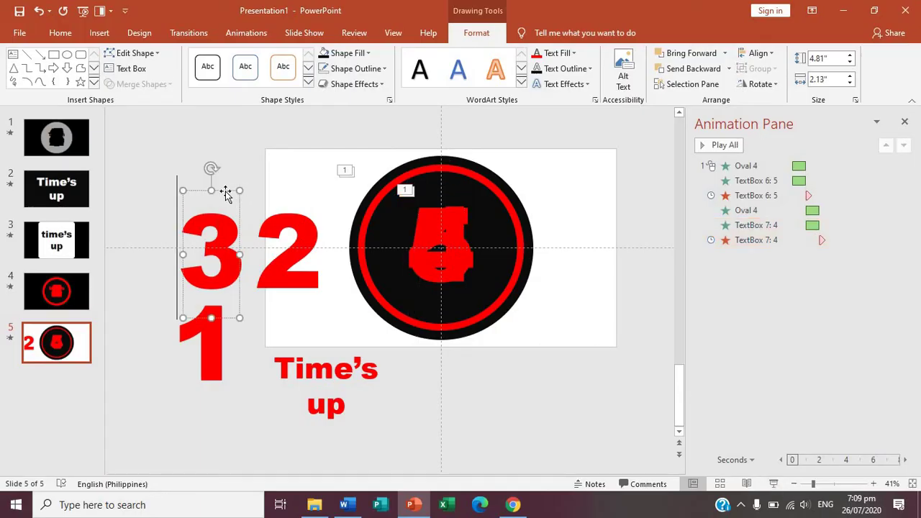
{"action": "left_click_drag", "start_coordinate": [223, 230], "coordinate": [316, 163]}
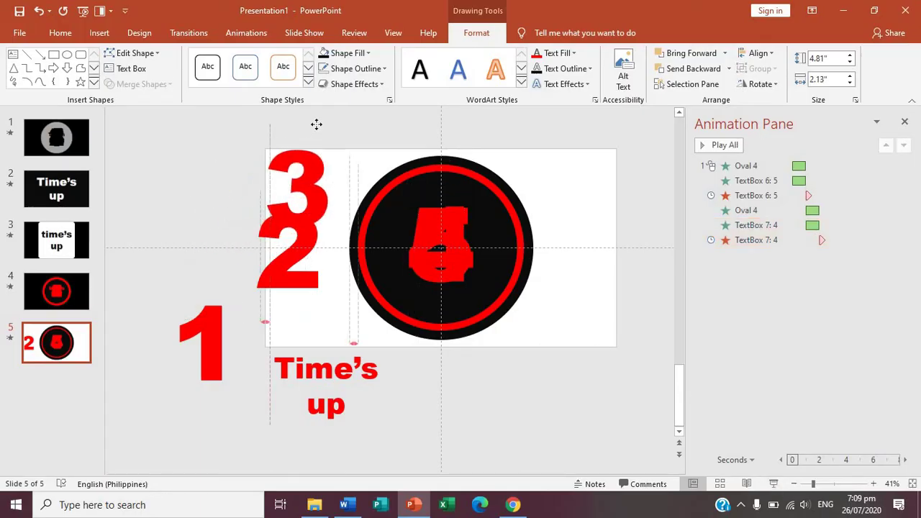
{"action": "left_click", "coordinate": [462, 174]}
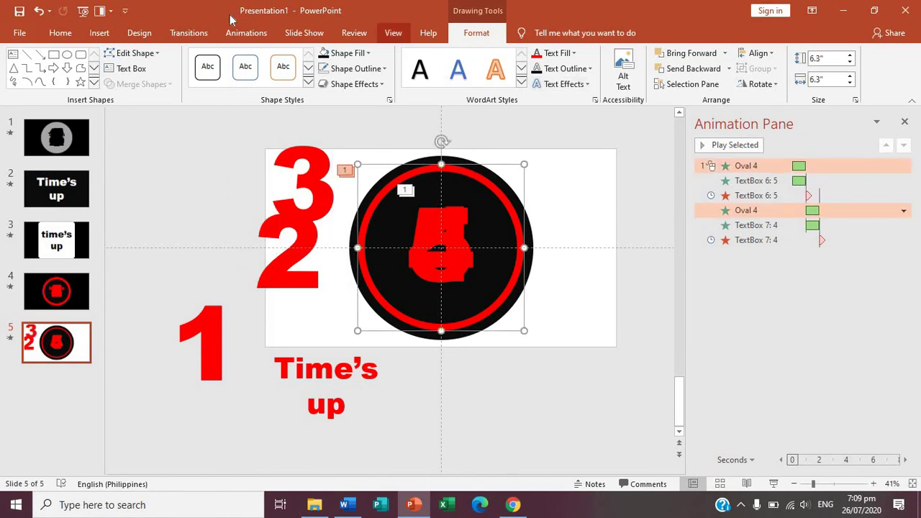
{"action": "left_click", "coordinate": [246, 33]}
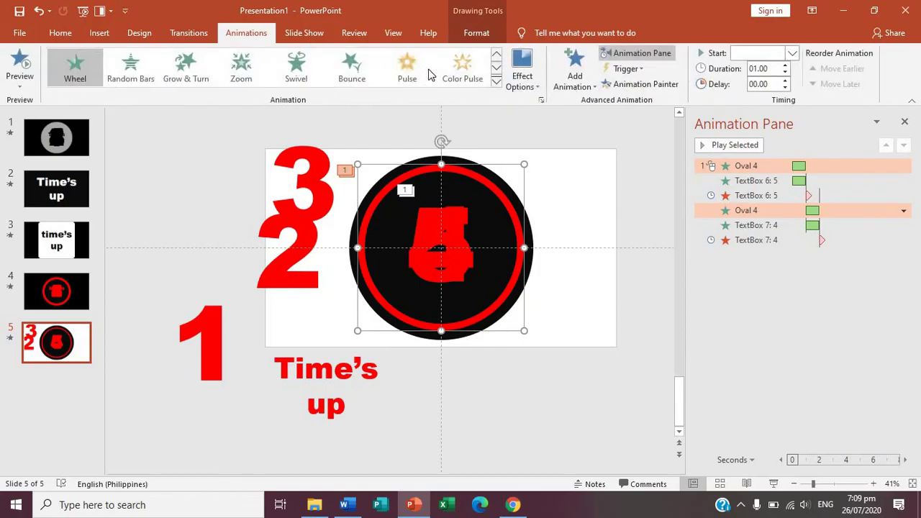
{"action": "left_click", "coordinate": [588, 88]}
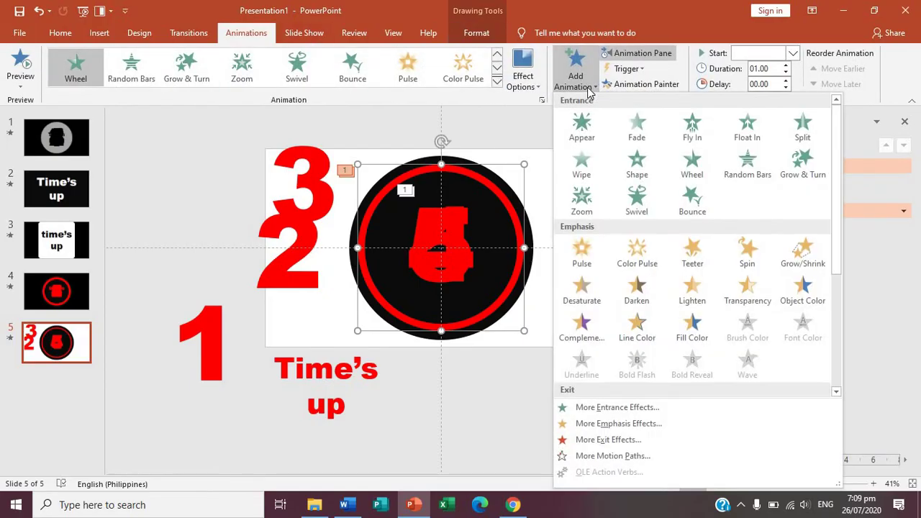
{"action": "left_click", "coordinate": [691, 164]}
{"action": "left_click", "coordinate": [785, 72]}
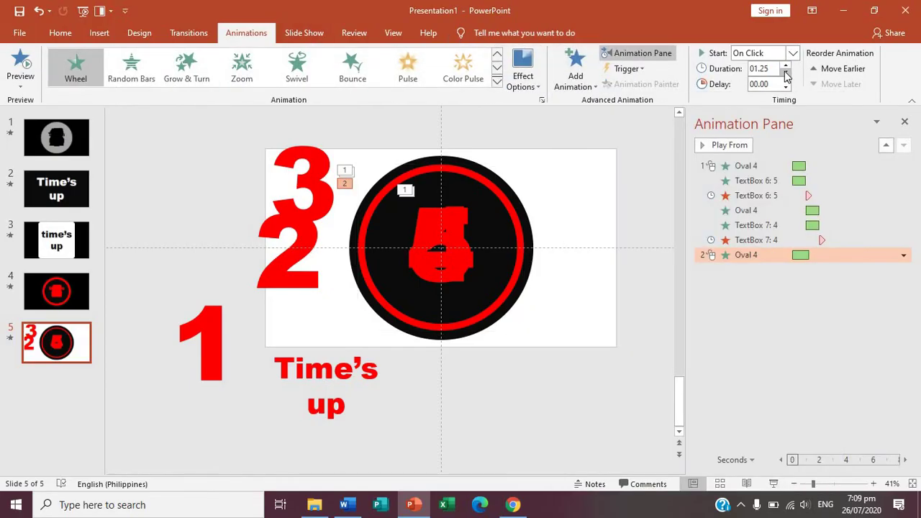
Make the circle's third Wheel entrance start With Previous
{"action": "left_click", "coordinate": [904, 258]}
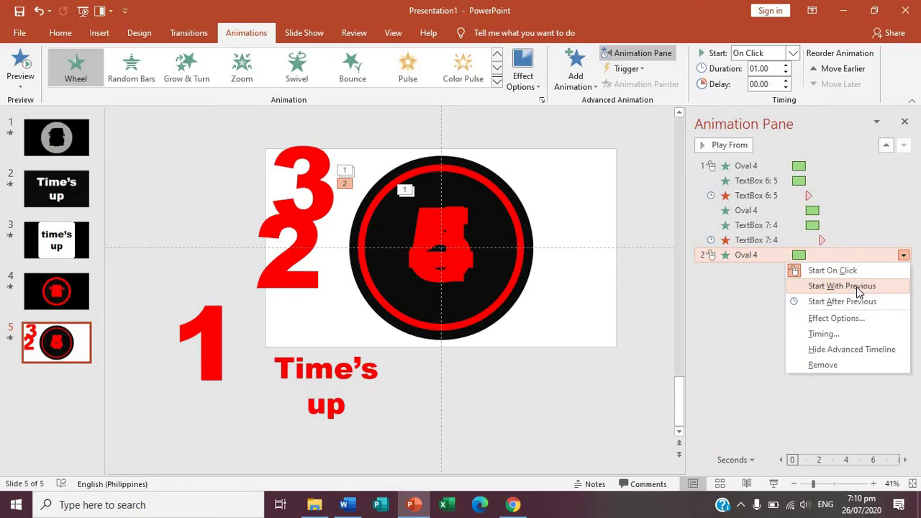
{"action": "left_click", "coordinate": [856, 287]}
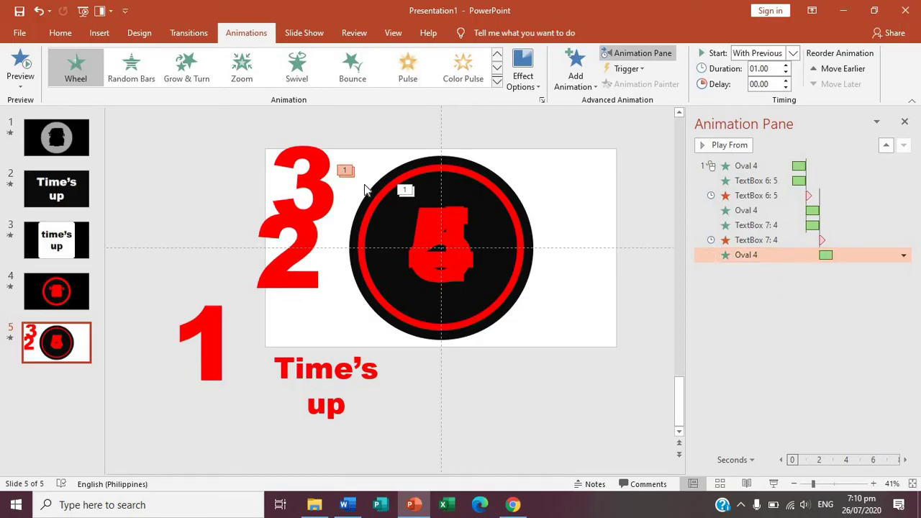
{"action": "left_click", "coordinate": [321, 123]}
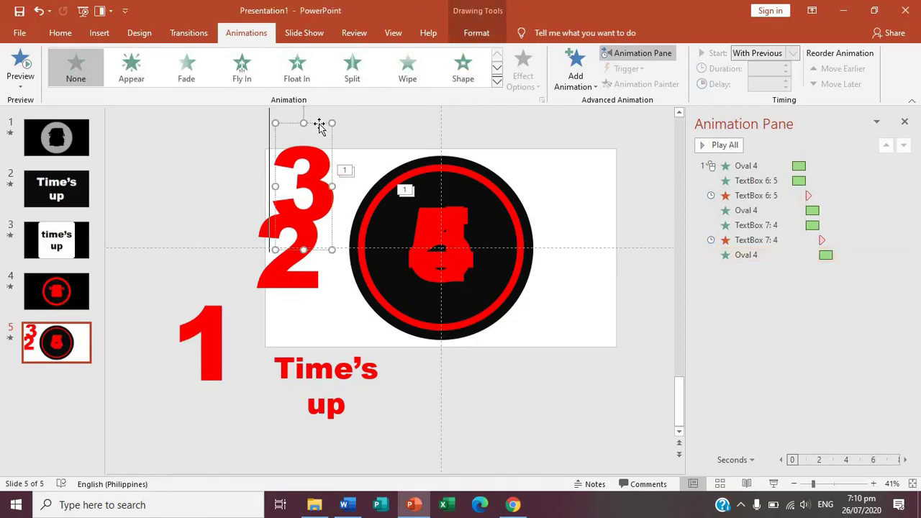
Give the 3 a Shape entrance set to Out, starting With Previous
{"action": "left_click", "coordinate": [461, 72]}
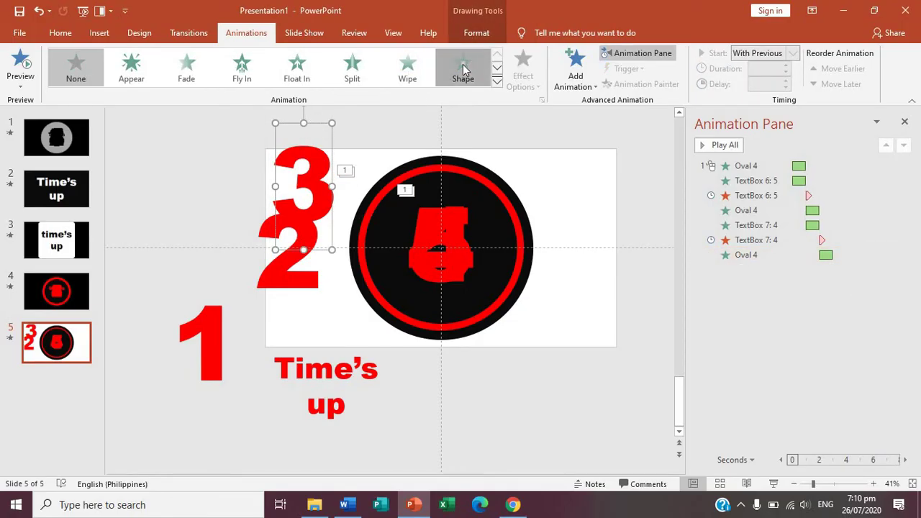
{"action": "left_click", "coordinate": [533, 84]}
{"action": "left_click", "coordinate": [551, 155]}
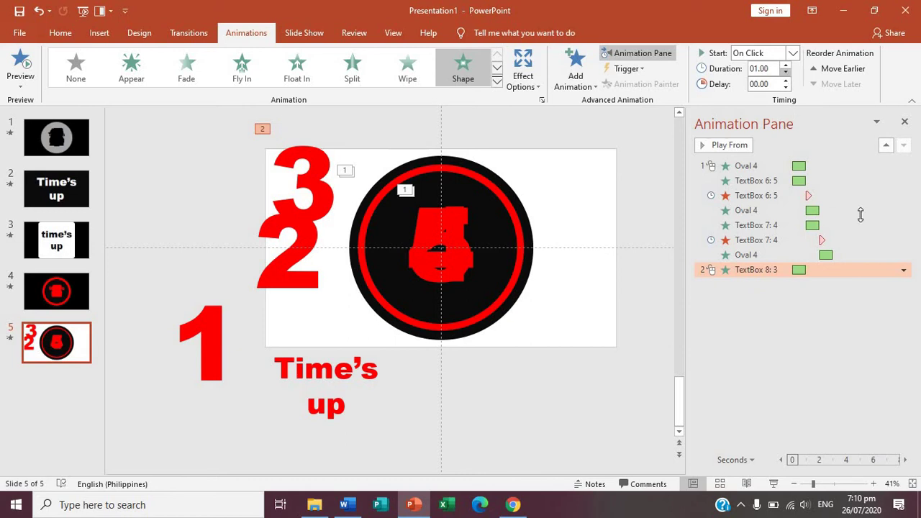
{"action": "left_click", "coordinate": [904, 271]}
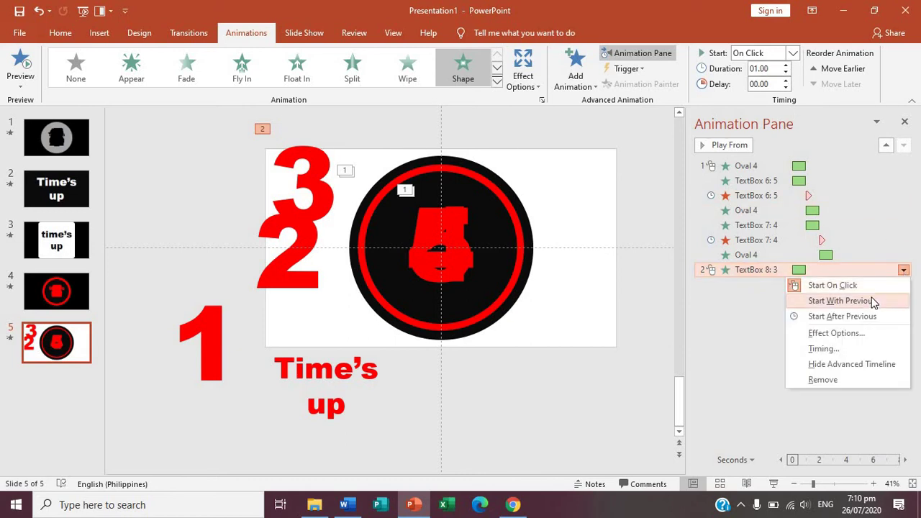
{"action": "left_click", "coordinate": [872, 301]}
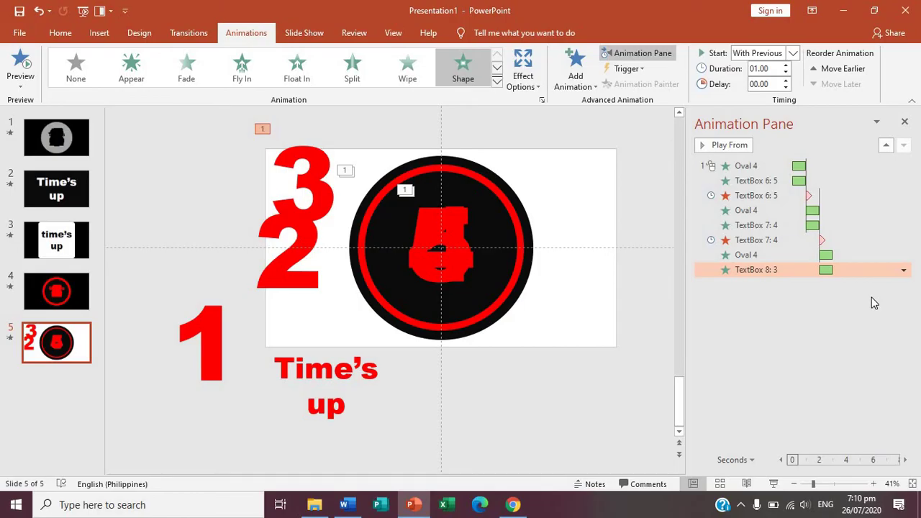
Add a Disappear exit to the 3 that starts After Previous
{"action": "left_click", "coordinate": [304, 144]}
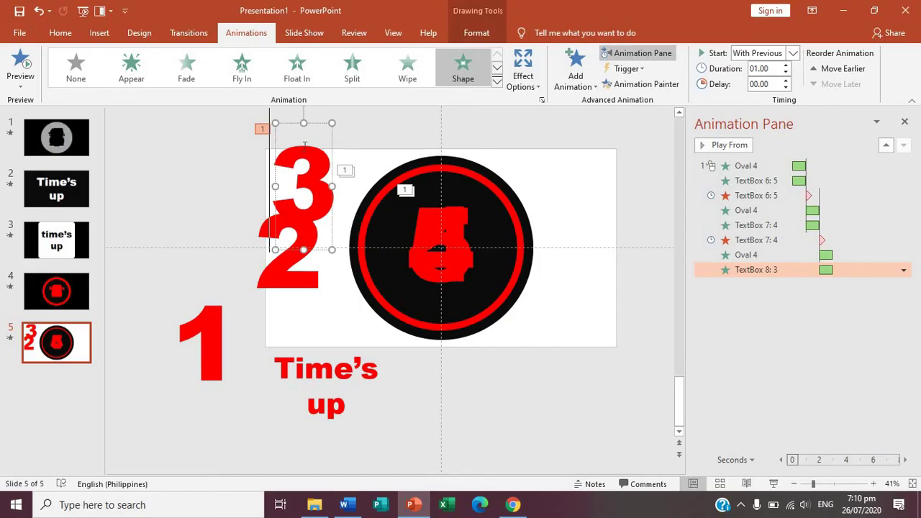
{"action": "left_click", "coordinate": [593, 86]}
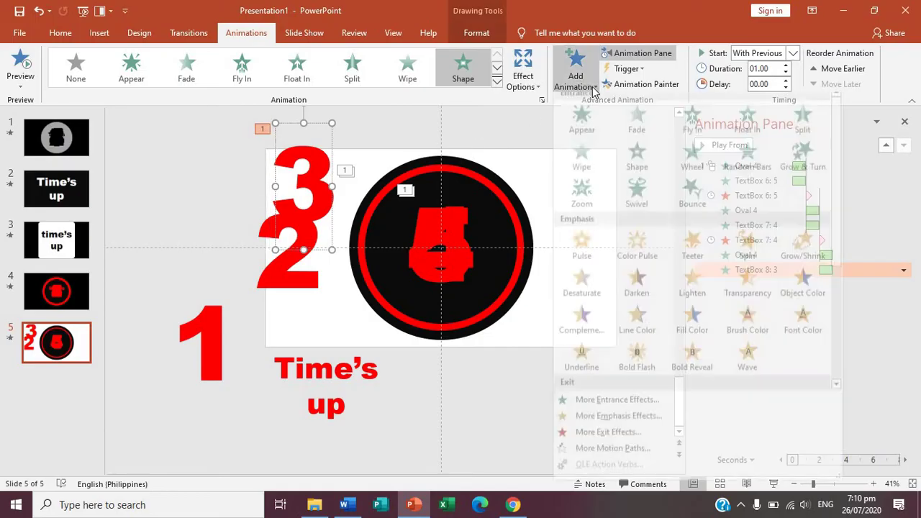
{"action": "left_click_drag", "start_coordinate": [839, 256], "coordinate": [838, 336]}
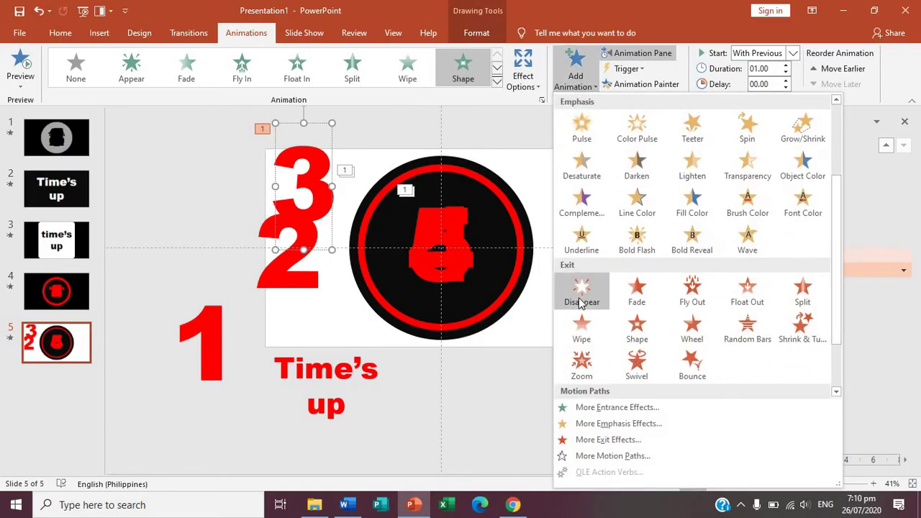
{"action": "left_click", "coordinate": [581, 295]}
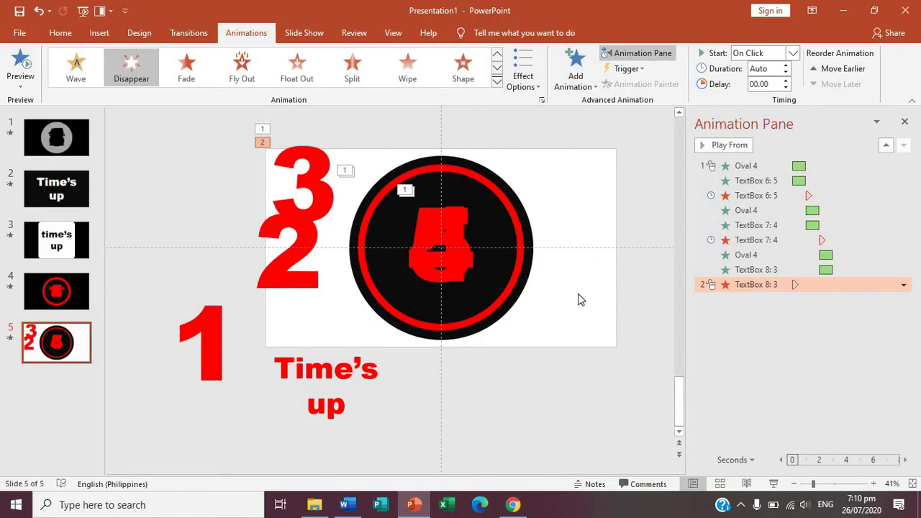
{"action": "left_click", "coordinate": [904, 285]}
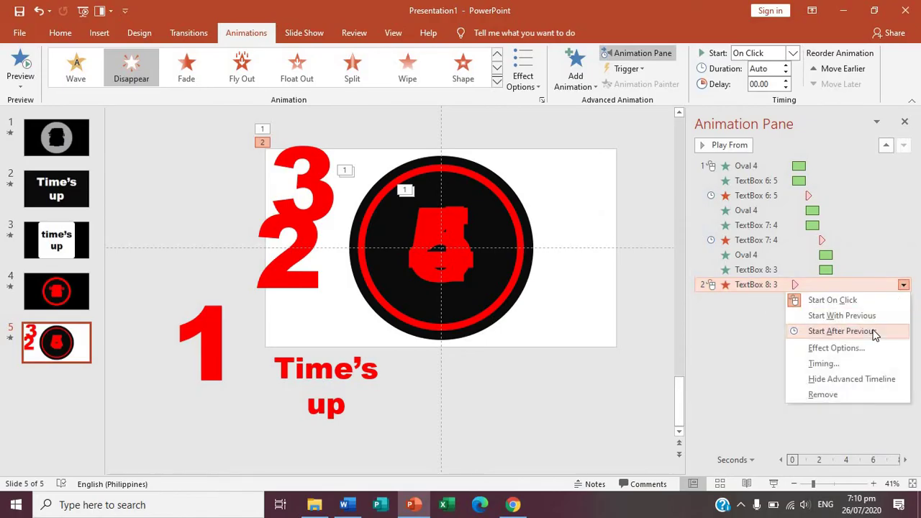
{"action": "left_click", "coordinate": [874, 332]}
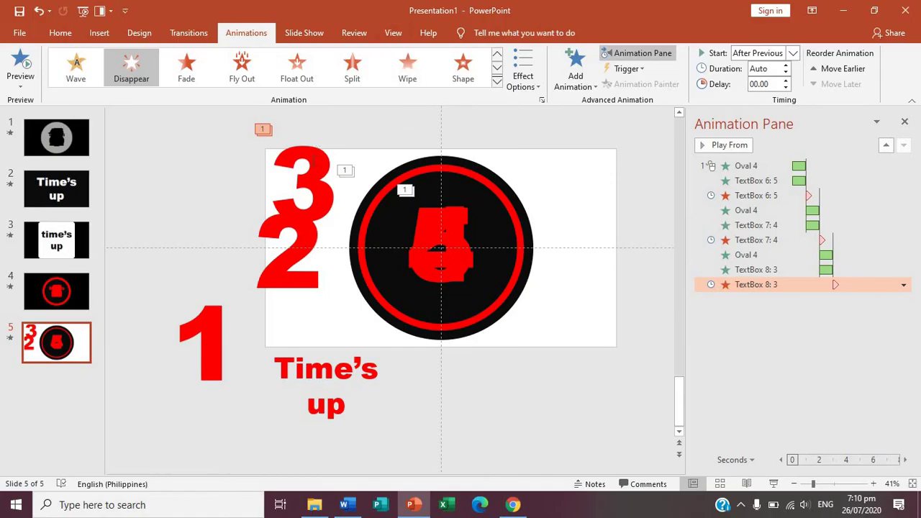
{"action": "key", "text": "Tab"}
Align the 3 to the slide's center and middle, stacking it over the 5 and 4
{"action": "left_click", "coordinate": [476, 33]}
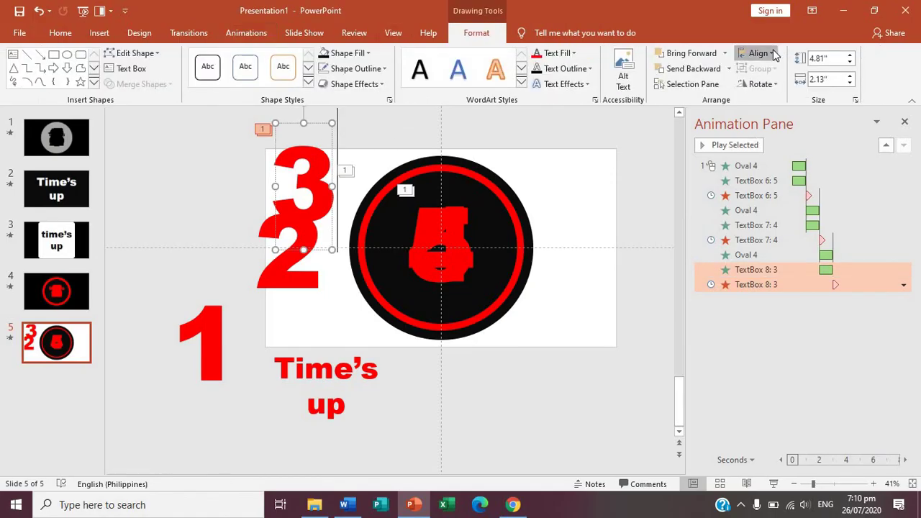
{"action": "left_click", "coordinate": [763, 53]}
{"action": "left_click", "coordinate": [770, 55]}
{"action": "left_click", "coordinate": [763, 55]}
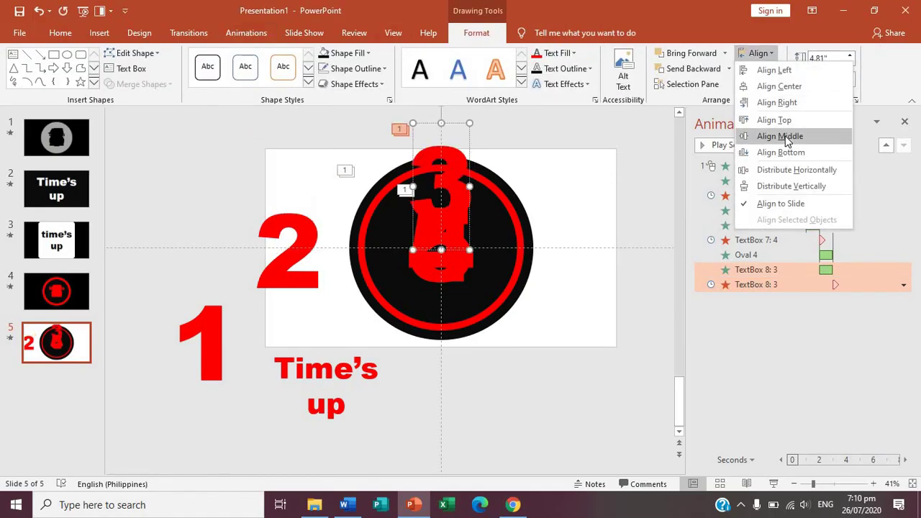
{"action": "left_click", "coordinate": [784, 136]}
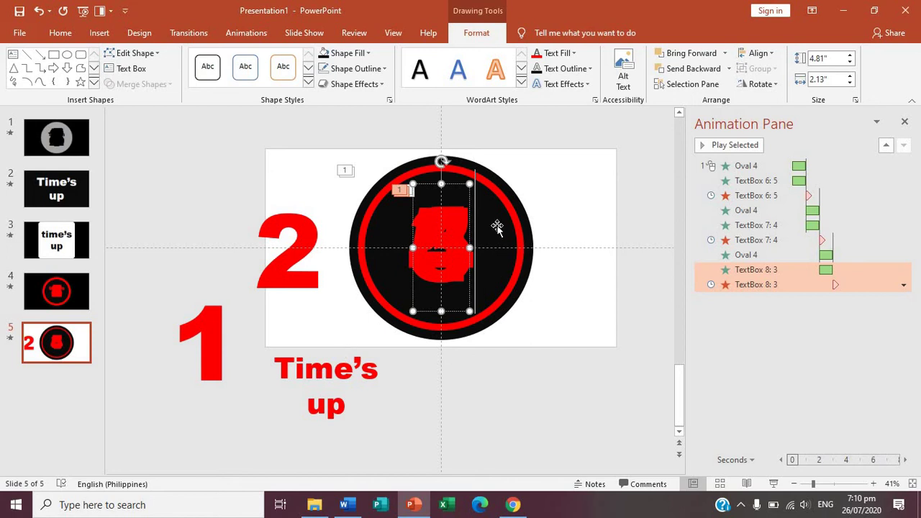
{"action": "key", "text": "Tab"}
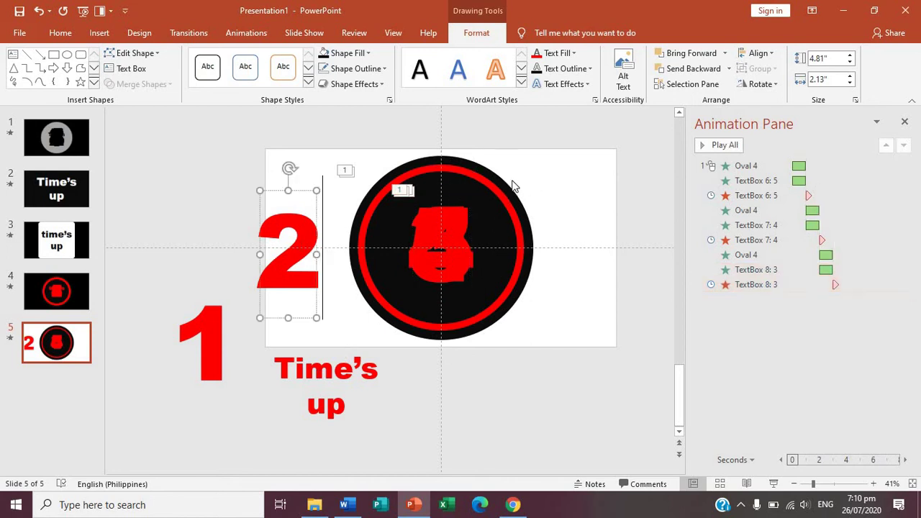
{"action": "left_click", "coordinate": [496, 190]}
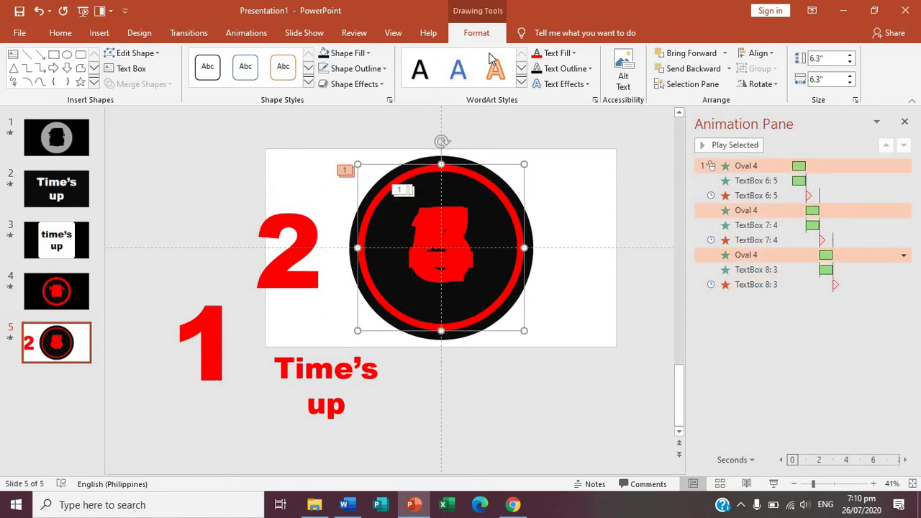
Add a fourth Wheel entrance to the circle, 01.00 second long, starting With Previous
{"action": "left_click", "coordinate": [246, 32]}
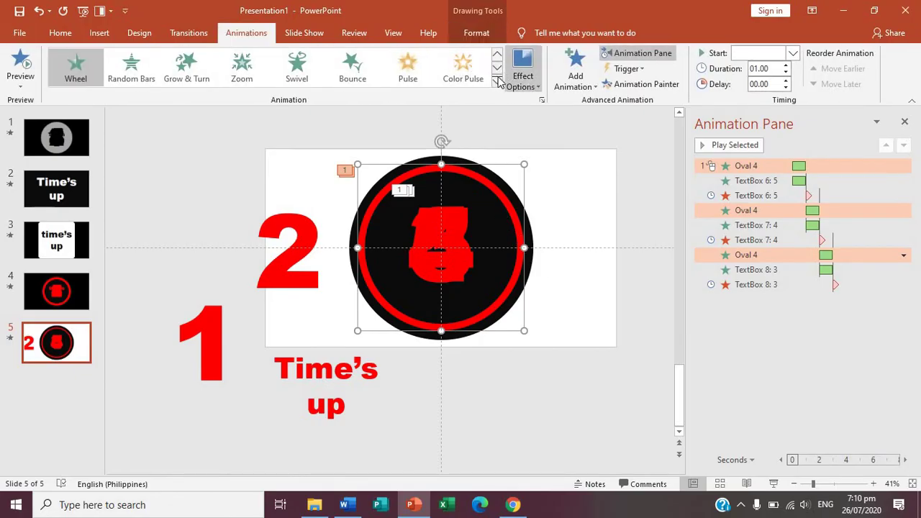
{"action": "left_click", "coordinate": [85, 75]}
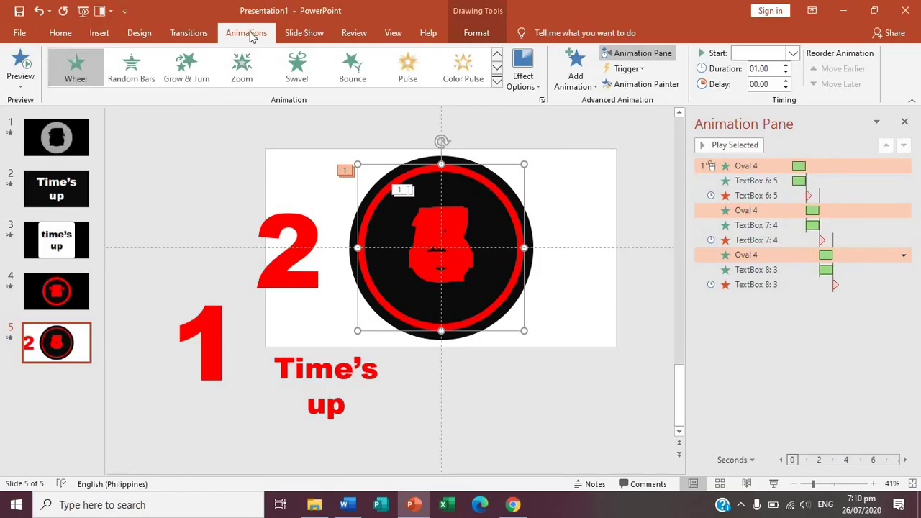
{"action": "left_click", "coordinate": [586, 85]}
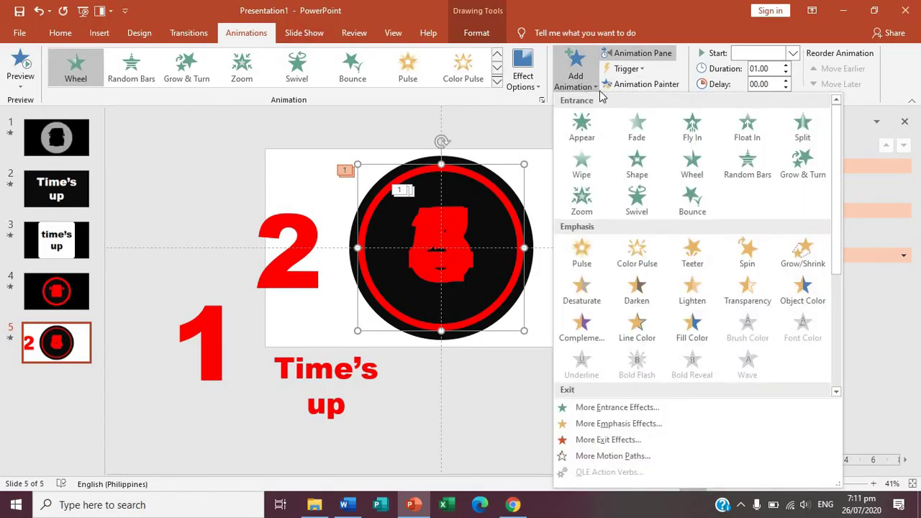
{"action": "left_click", "coordinate": [688, 166]}
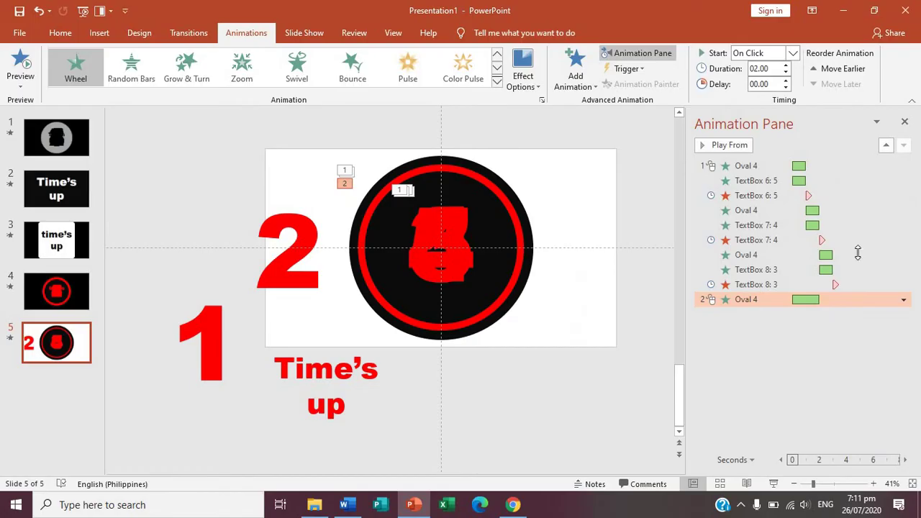
{"action": "left_click", "coordinate": [787, 74]}
{"action": "left_click", "coordinate": [903, 300]}
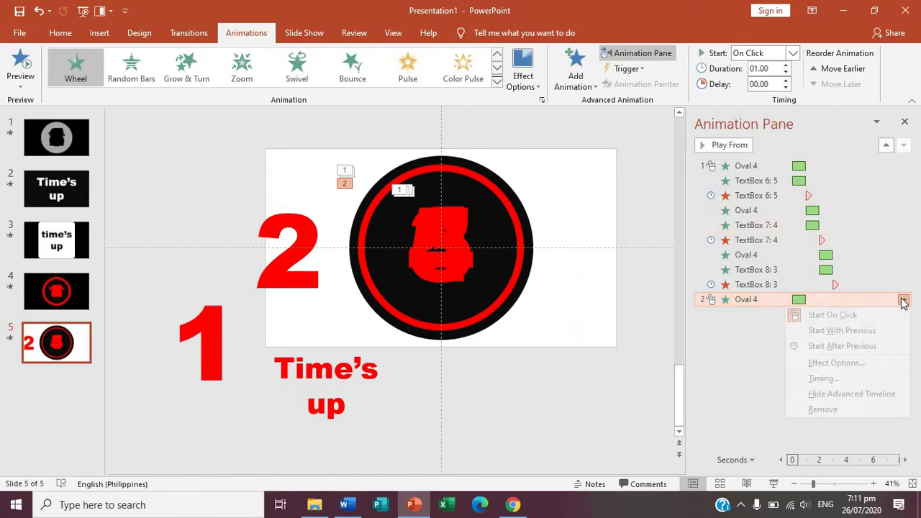
{"action": "left_click", "coordinate": [842, 330]}
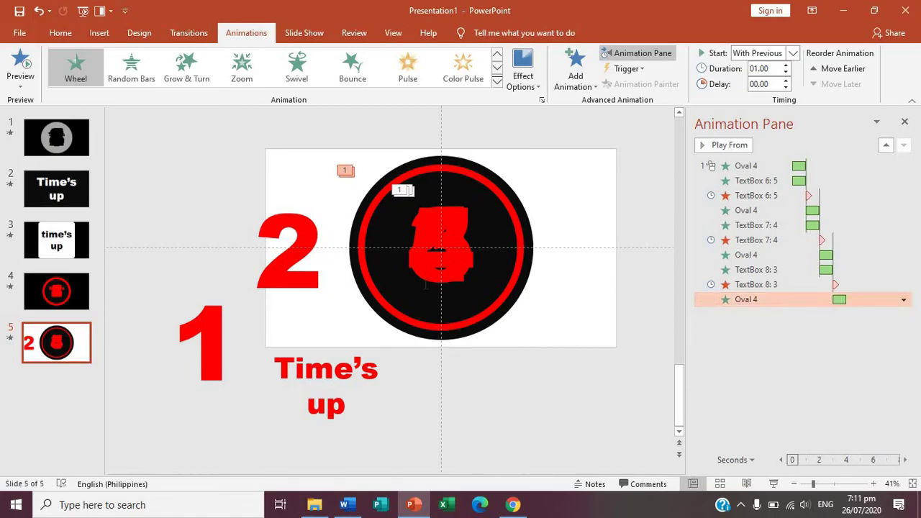
Give the 2 a 1-second Shape entrance that starts With Previous
{"action": "left_click", "coordinate": [293, 211]}
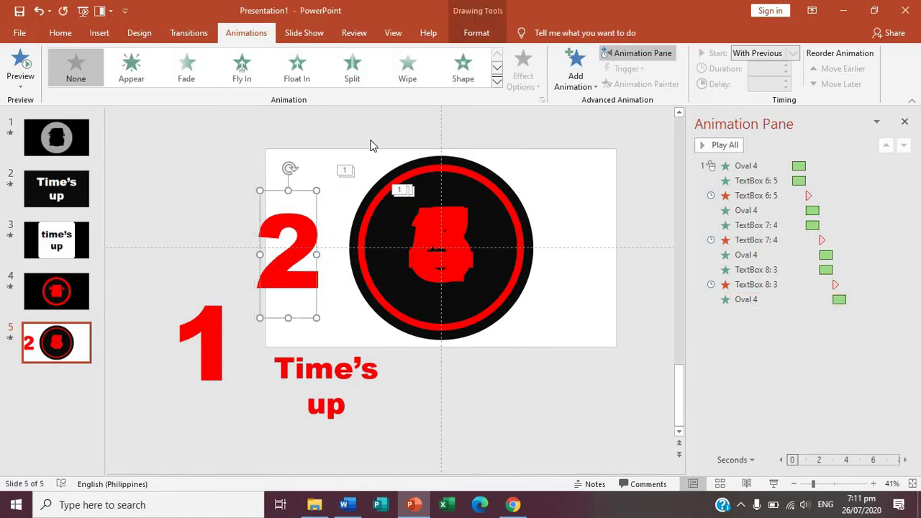
{"action": "left_click", "coordinate": [465, 67]}
{"action": "left_click", "coordinate": [523, 69]}
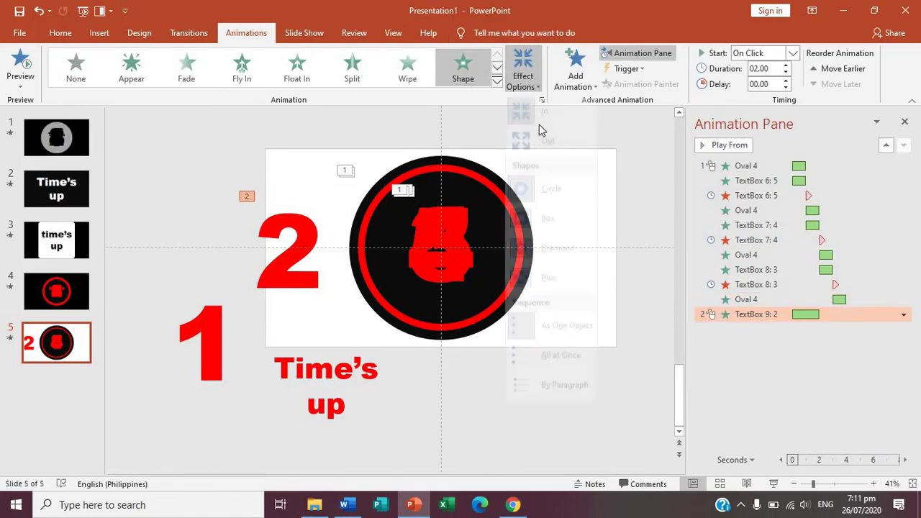
{"action": "left_click", "coordinate": [547, 152]}
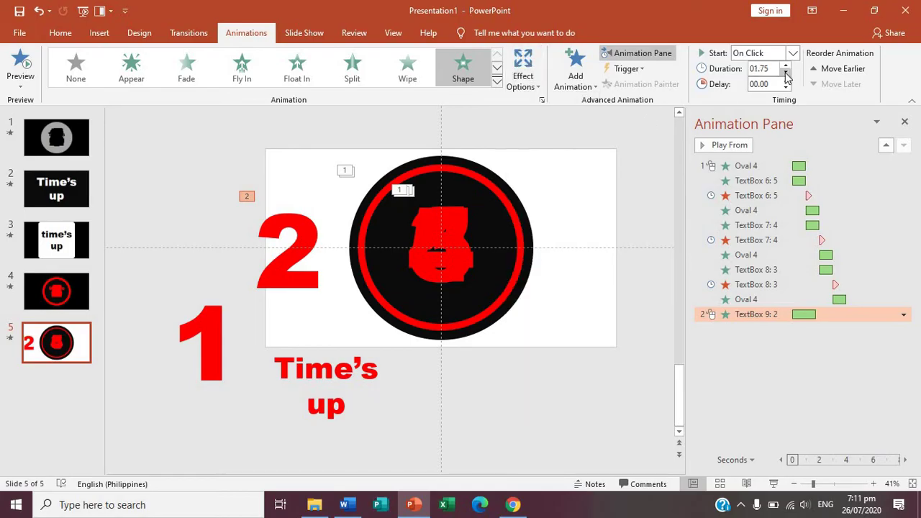
{"action": "left_click", "coordinate": [787, 74]}
{"action": "left_click", "coordinate": [904, 314]}
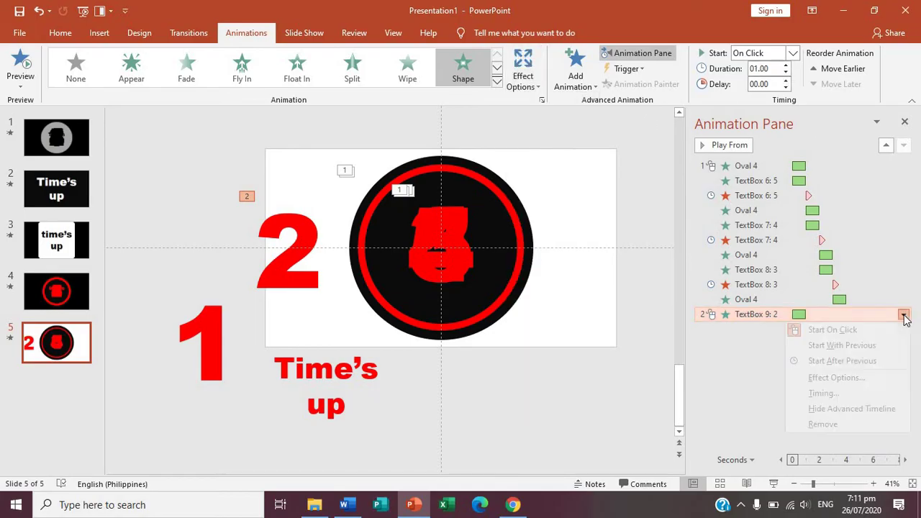
{"action": "left_click", "coordinate": [873, 346]}
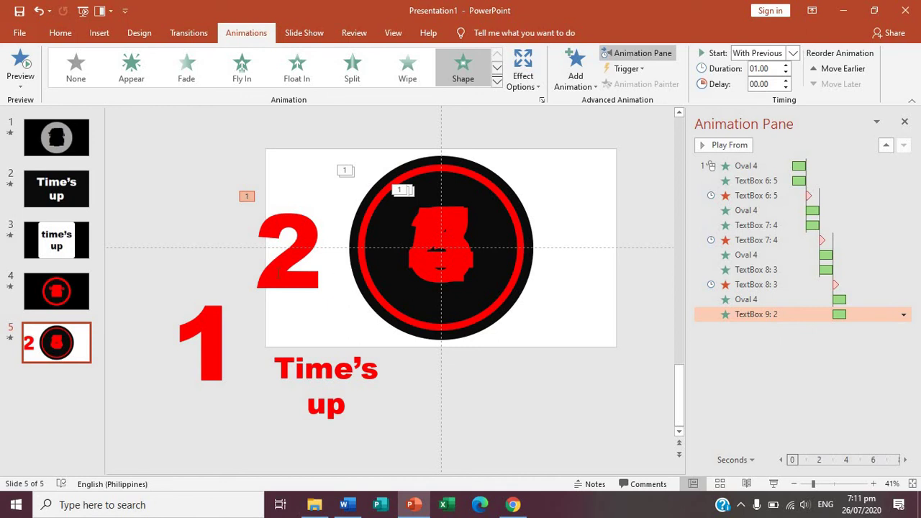
Add a Disappear exit to the 2 that starts After Previous
{"action": "left_click", "coordinate": [576, 79]}
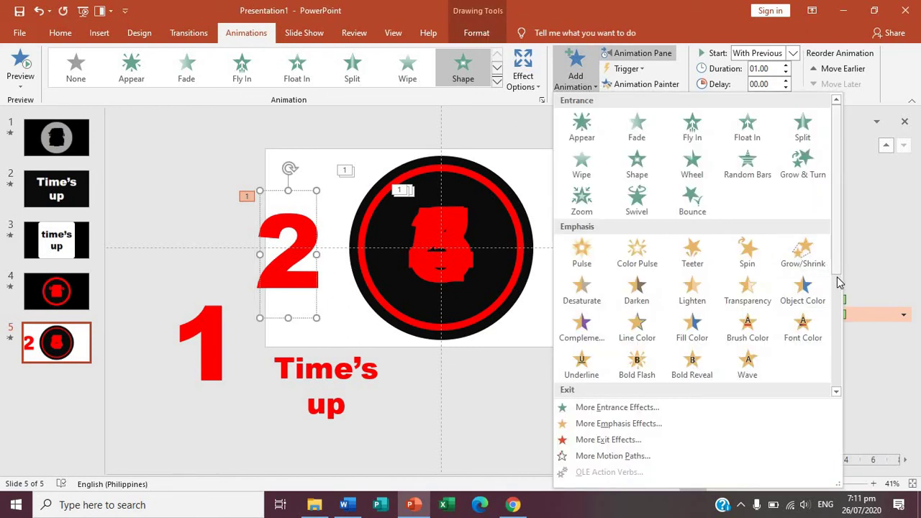
{"action": "scroll", "coordinate": [837, 285], "scroll_direction": "down", "scroll_amount": 3}
{"action": "left_click", "coordinate": [586, 311]}
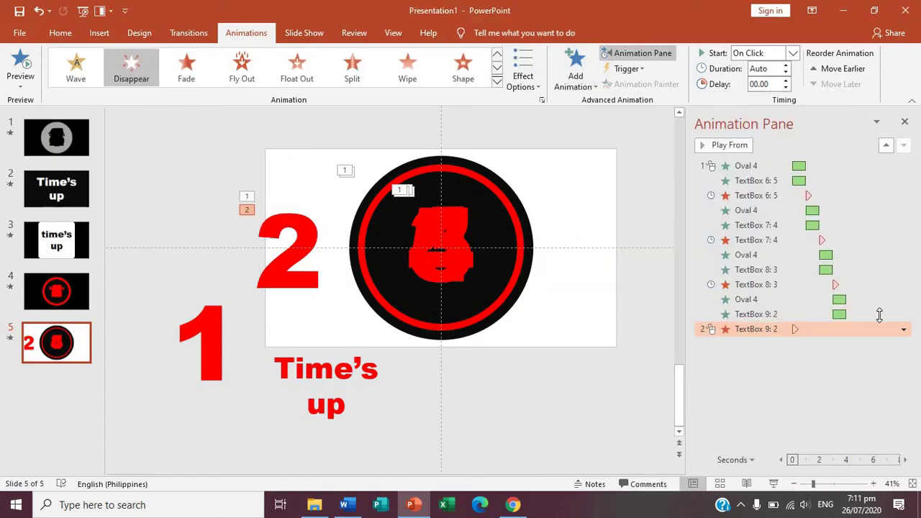
{"action": "left_click", "coordinate": [903, 330]}
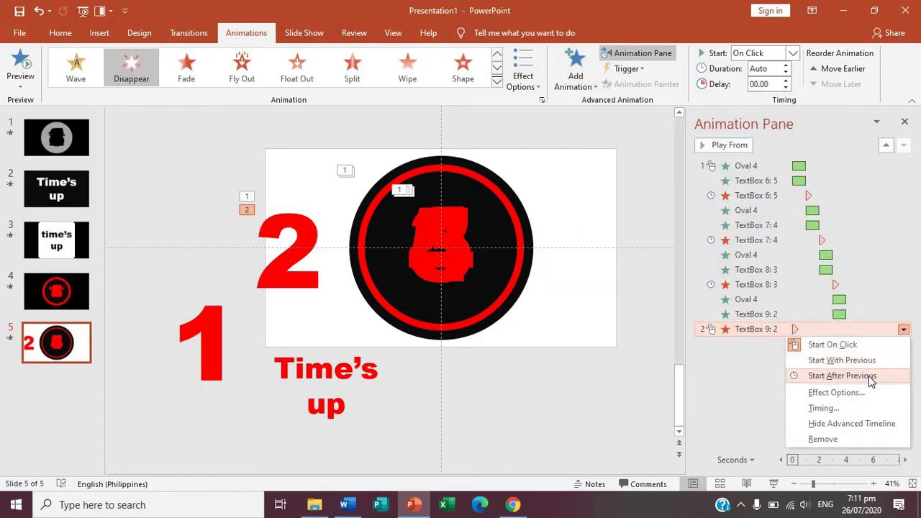
{"action": "left_click", "coordinate": [869, 375]}
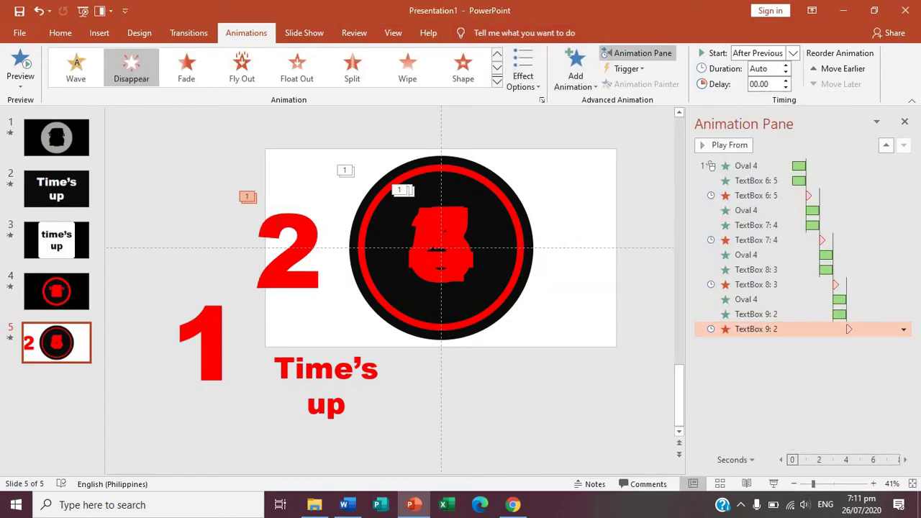
Align the 2 to the slide's center and middle inside the circle
{"action": "left_click", "coordinate": [476, 33]}
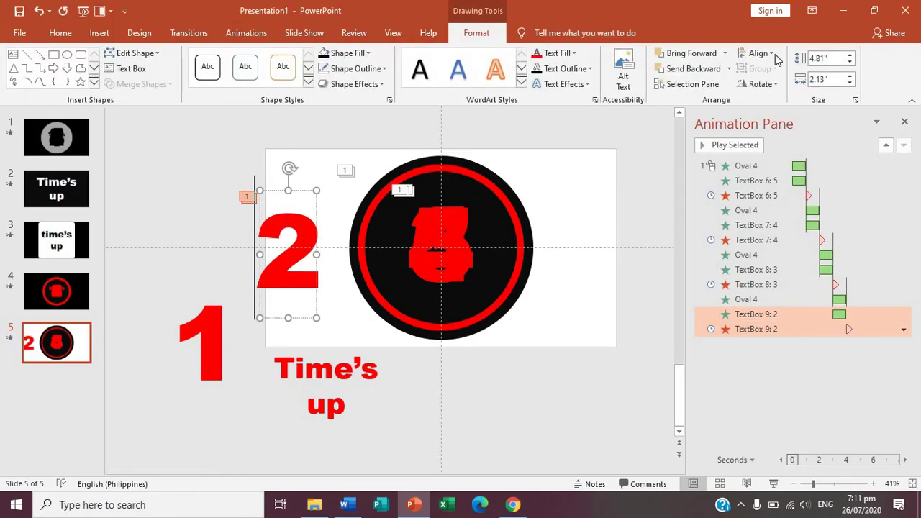
{"action": "left_click", "coordinate": [757, 53]}
{"action": "left_click", "coordinate": [779, 86]}
{"action": "left_click", "coordinate": [759, 53]}
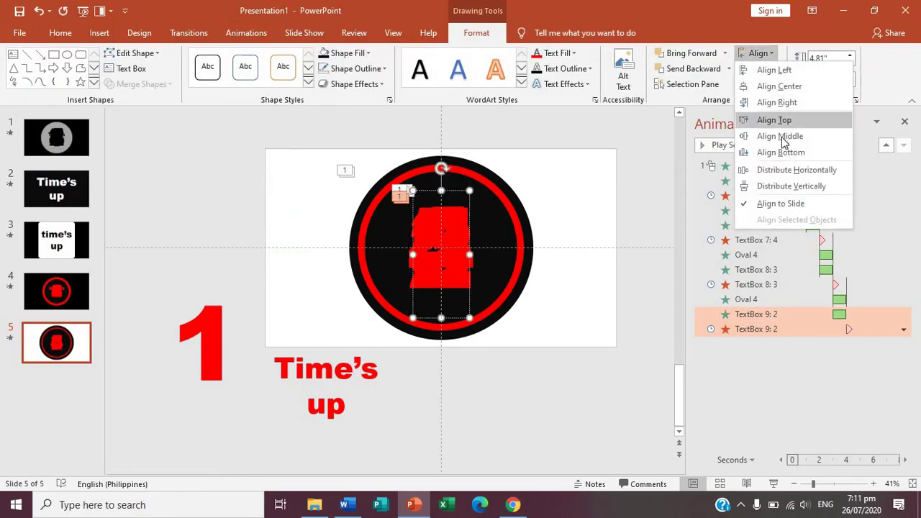
{"action": "left_click", "coordinate": [782, 136]}
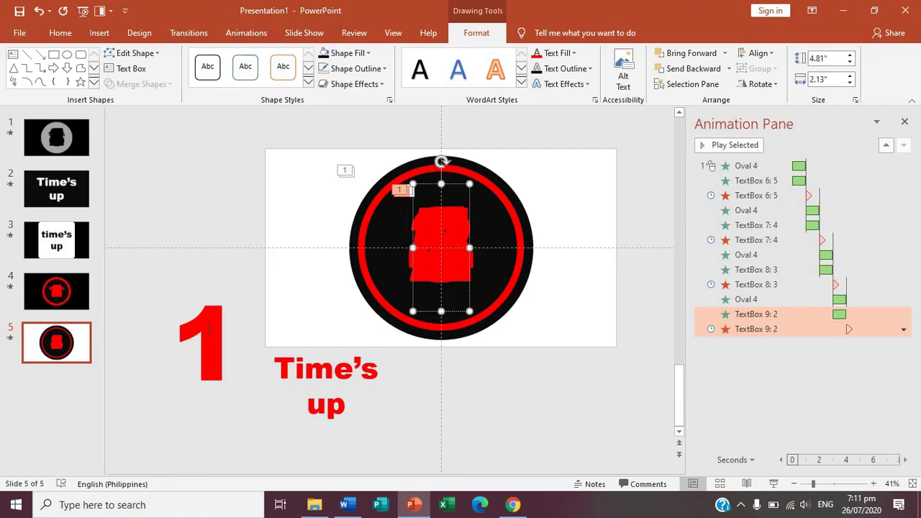
{"action": "key", "text": "Tab"}
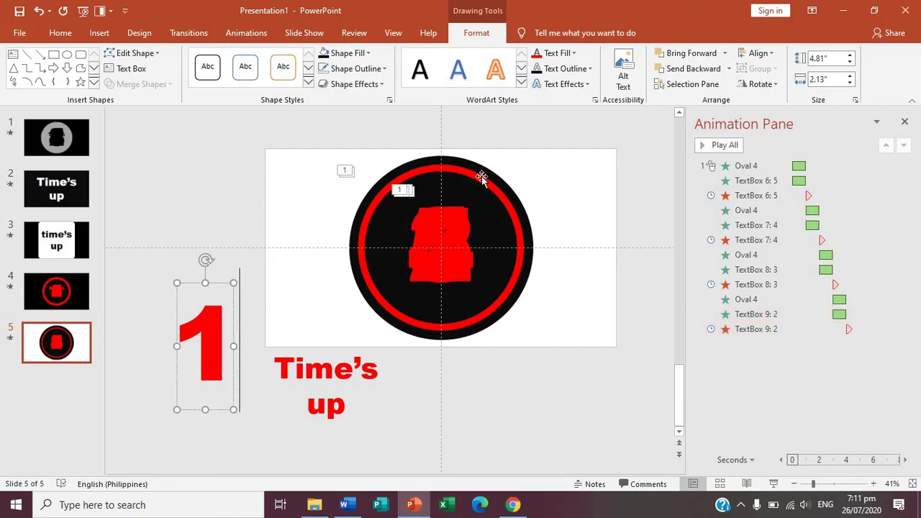
Add a fifth Wheel entrance to the ring, 01.00 second long, starting With Previous
{"action": "left_click", "coordinate": [480, 179]}
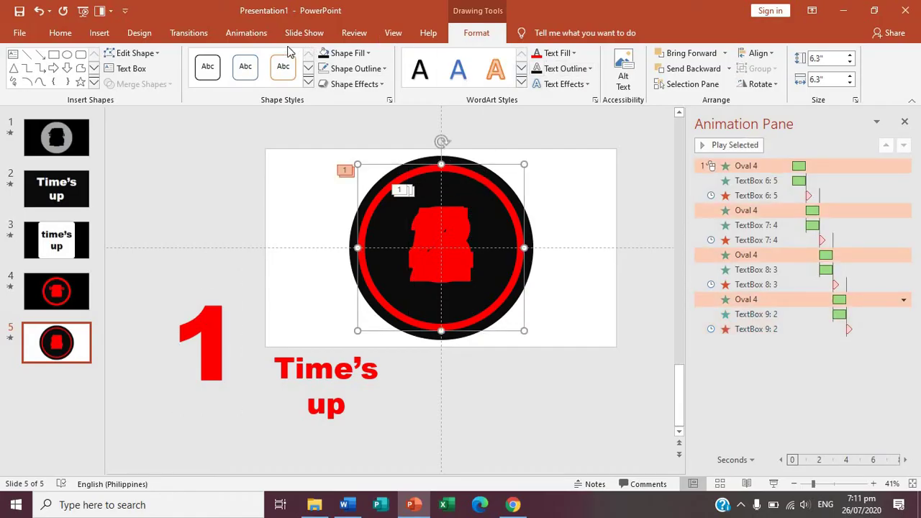
{"action": "left_click", "coordinate": [245, 33]}
{"action": "left_click", "coordinate": [575, 72]}
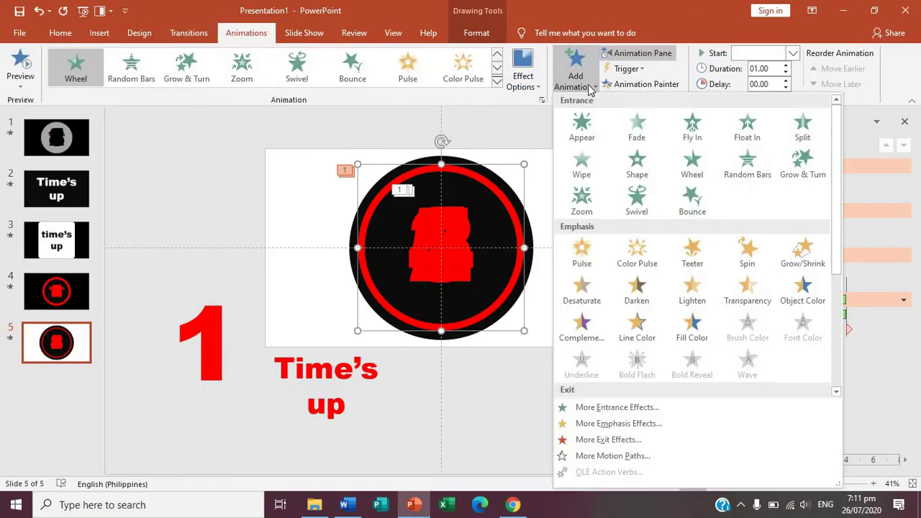
{"action": "left_click", "coordinate": [692, 162]}
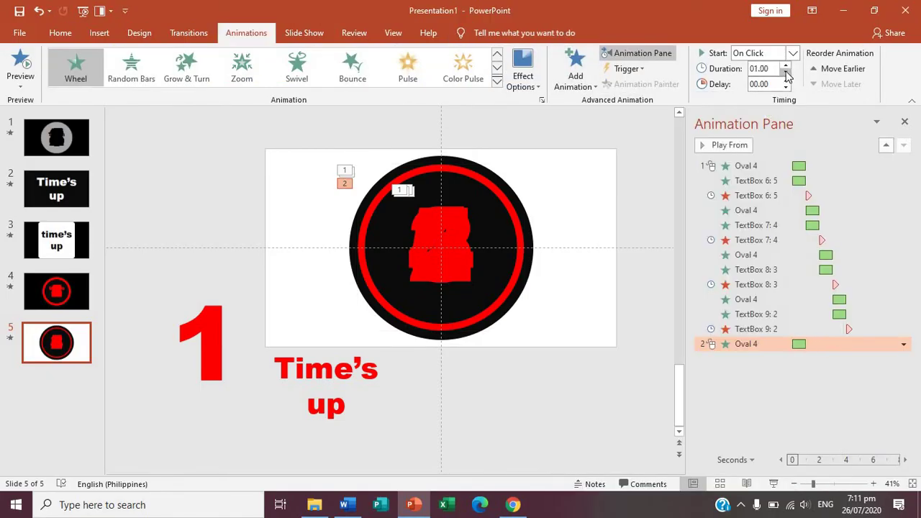
{"action": "left_click", "coordinate": [786, 72]}
{"action": "left_click", "coordinate": [786, 64]}
{"action": "left_click", "coordinate": [903, 344]}
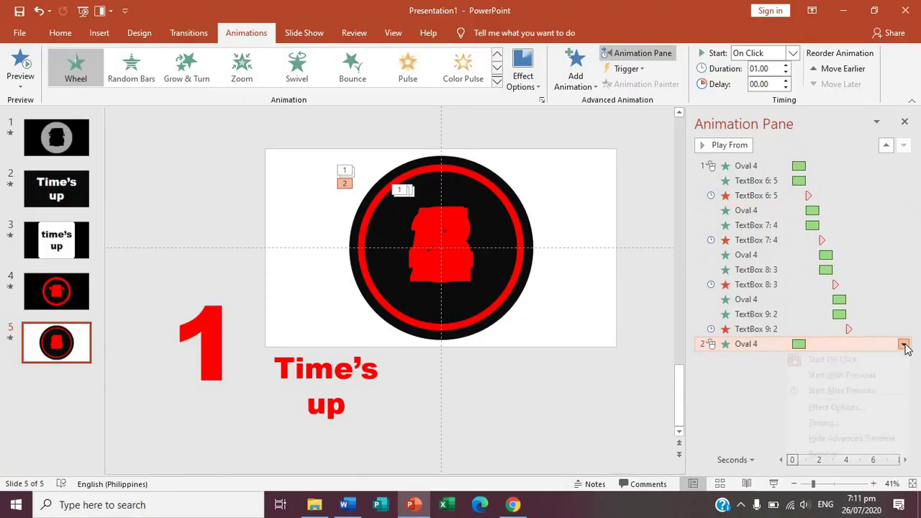
{"action": "left_click", "coordinate": [842, 375]}
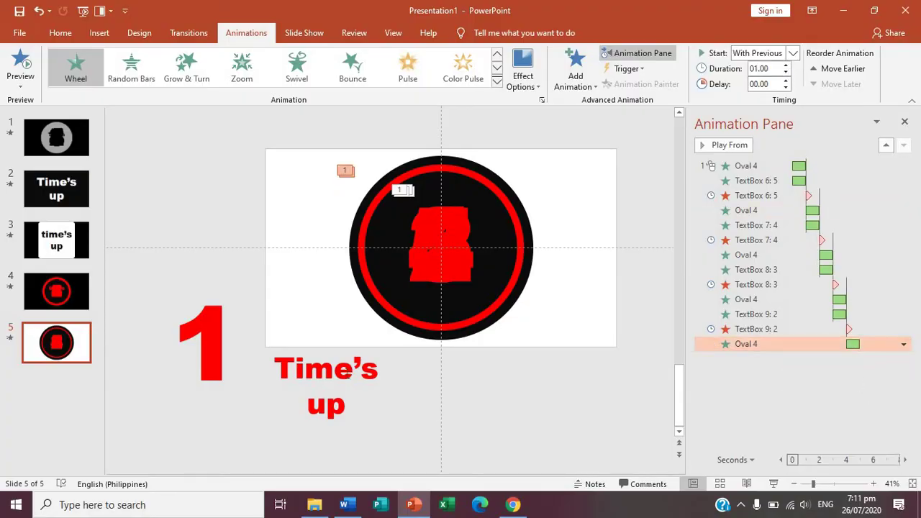
{"action": "left_click", "coordinate": [194, 349]}
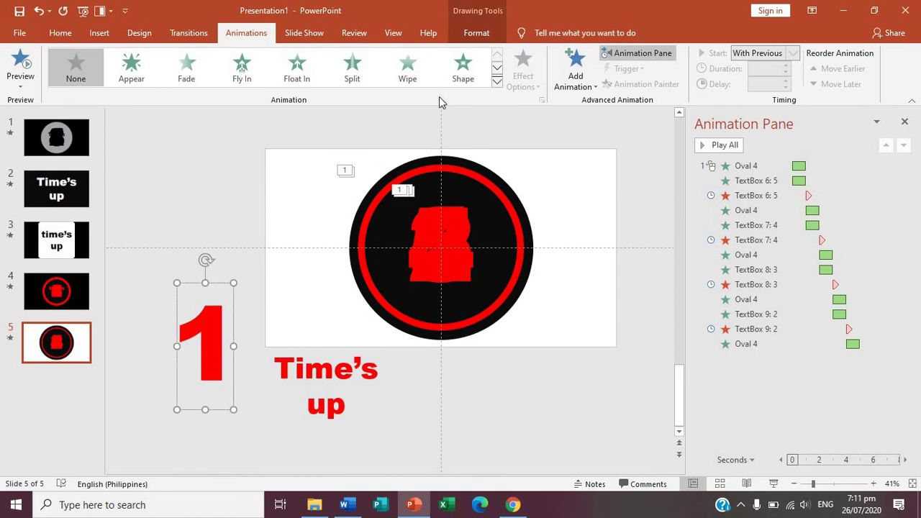
Give the red 1 a Shape entrance with Out direction, starting With Previous
{"action": "left_click", "coordinate": [464, 68]}
{"action": "left_click", "coordinate": [523, 78]}
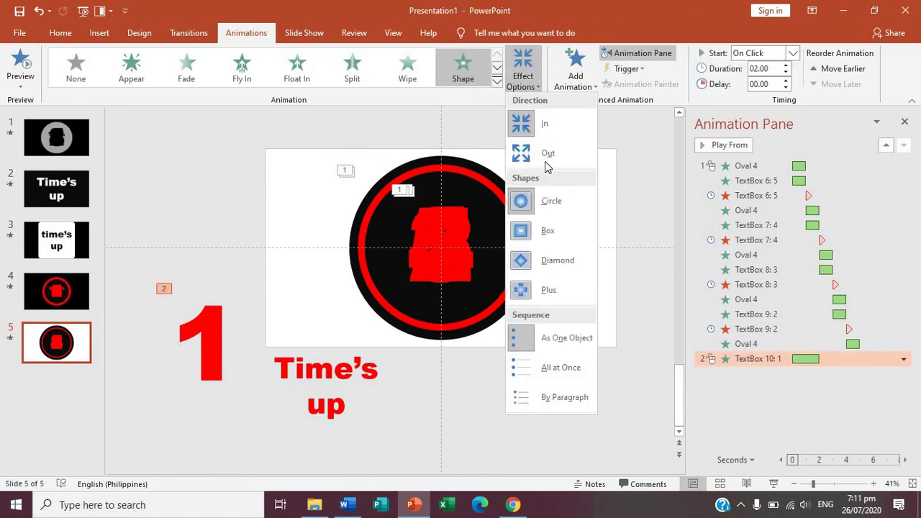
{"action": "left_click", "coordinate": [547, 154]}
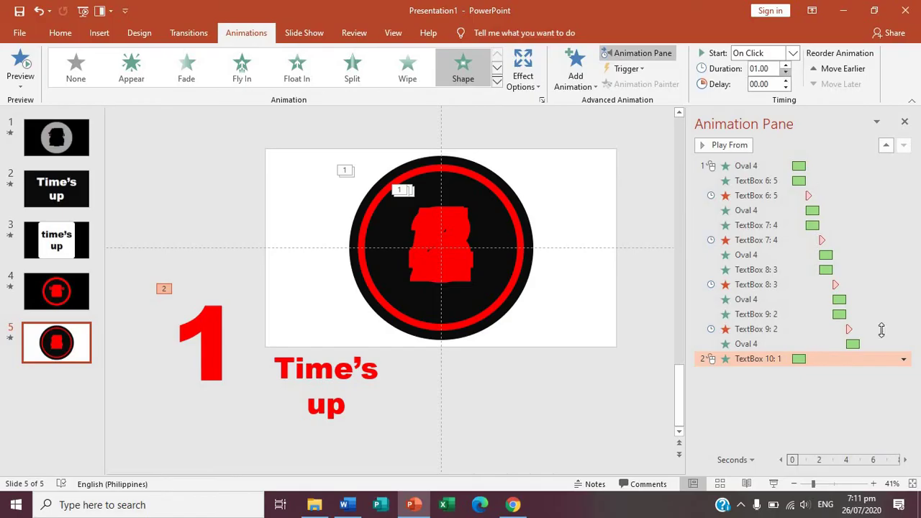
{"action": "left_click", "coordinate": [904, 358]}
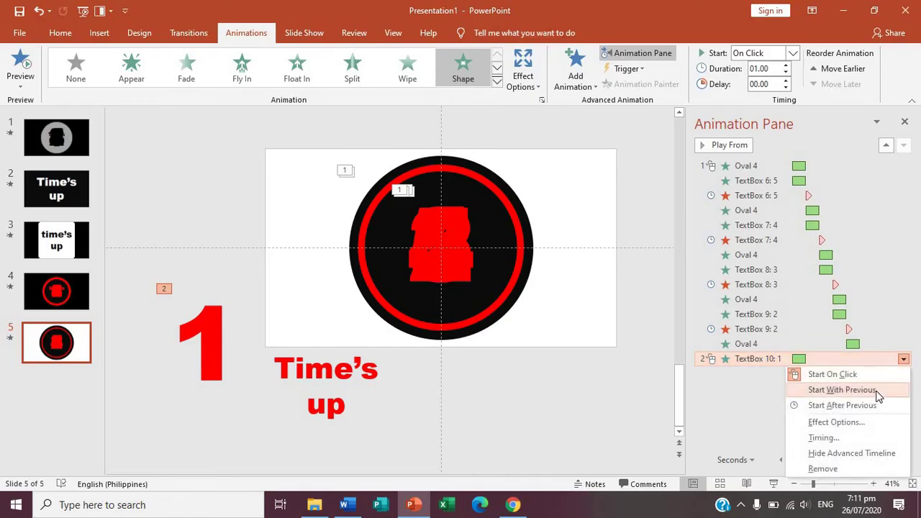
{"action": "left_click", "coordinate": [878, 390]}
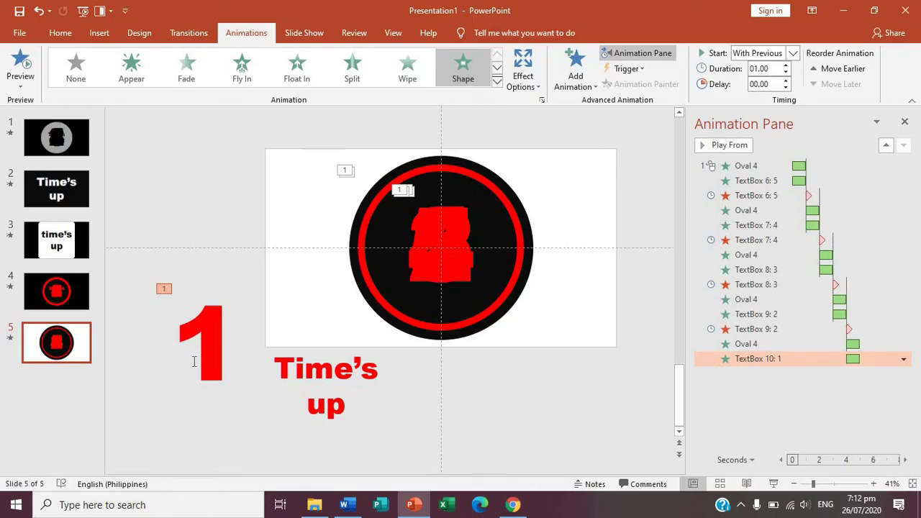
Add a Disappear exit to the 1, set to start After Previous
{"action": "left_click", "coordinate": [194, 361]}
{"action": "left_click", "coordinate": [576, 75]}
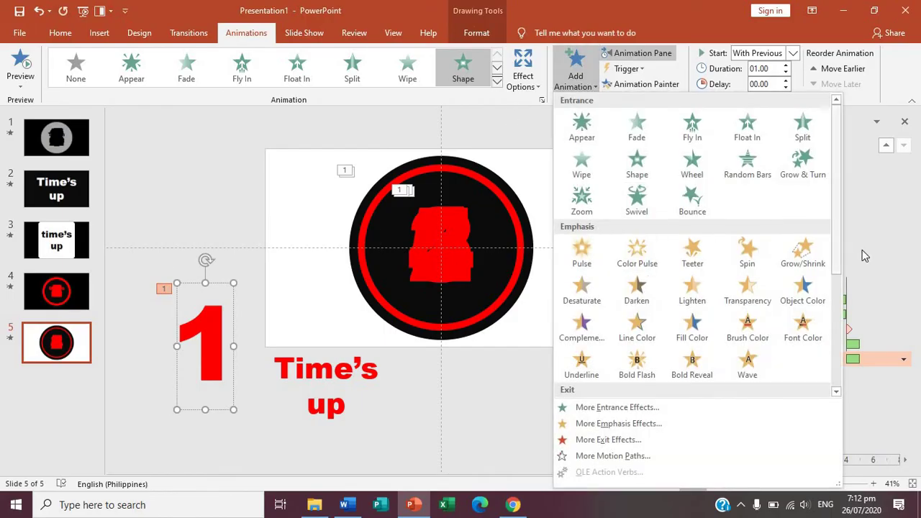
{"action": "scroll", "coordinate": [839, 259], "scroll_direction": "down", "scroll_amount": 3}
{"action": "left_click", "coordinate": [597, 297]}
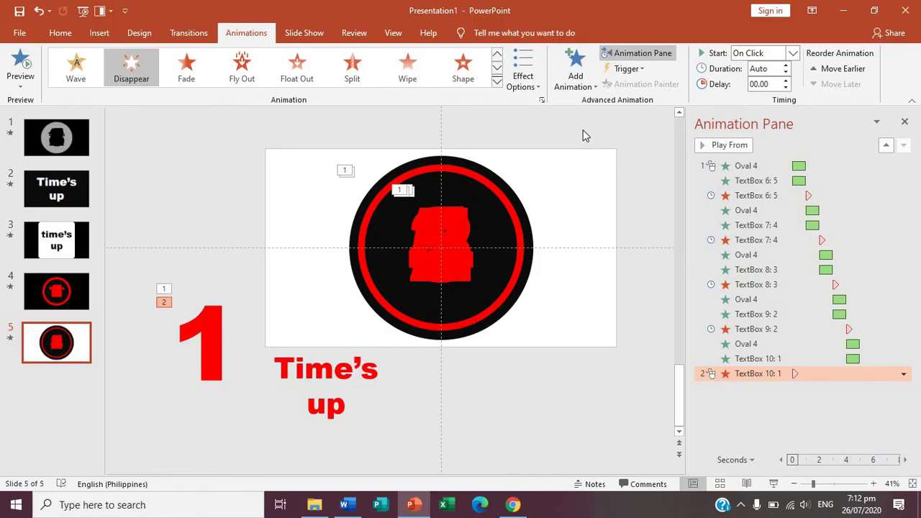
{"action": "left_click", "coordinate": [903, 373]}
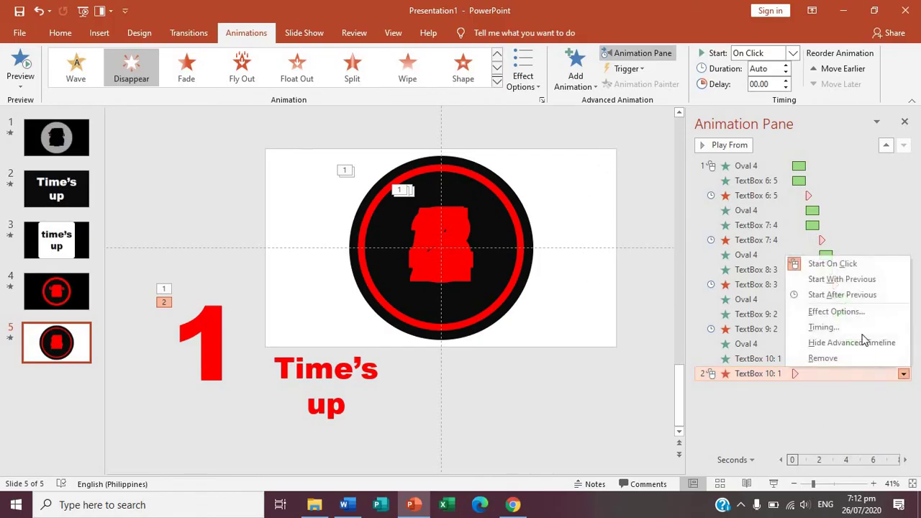
{"action": "left_click", "coordinate": [862, 295]}
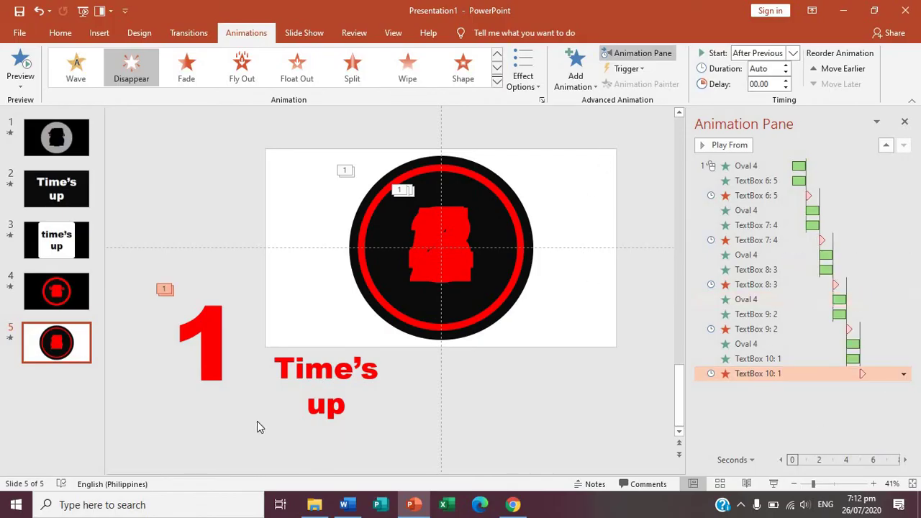
Centre the 1 on the slide with Align Center and Align Middle
{"action": "left_click", "coordinate": [757, 358], "text": "ctrl"}
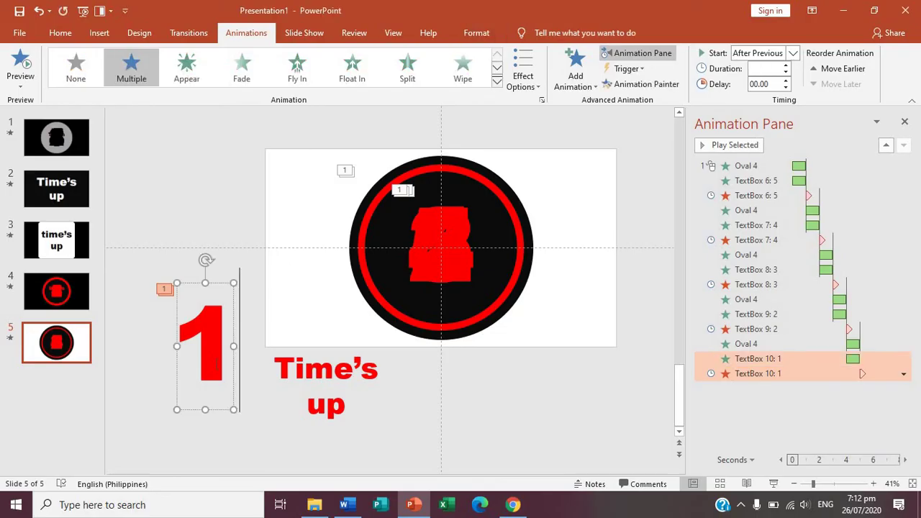
{"action": "left_click", "coordinate": [475, 33]}
{"action": "left_click", "coordinate": [757, 53]}
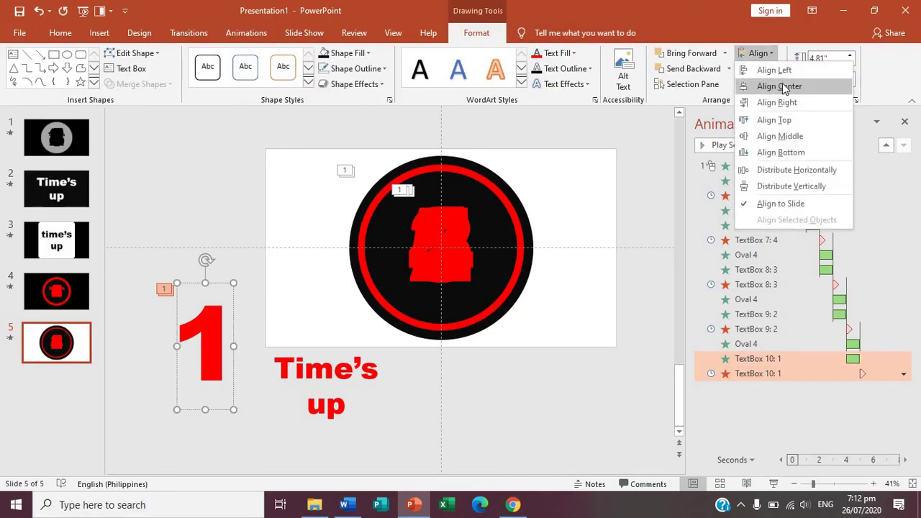
{"action": "left_click", "coordinate": [783, 85]}
{"action": "left_click", "coordinate": [757, 53]}
{"action": "left_click", "coordinate": [767, 135]}
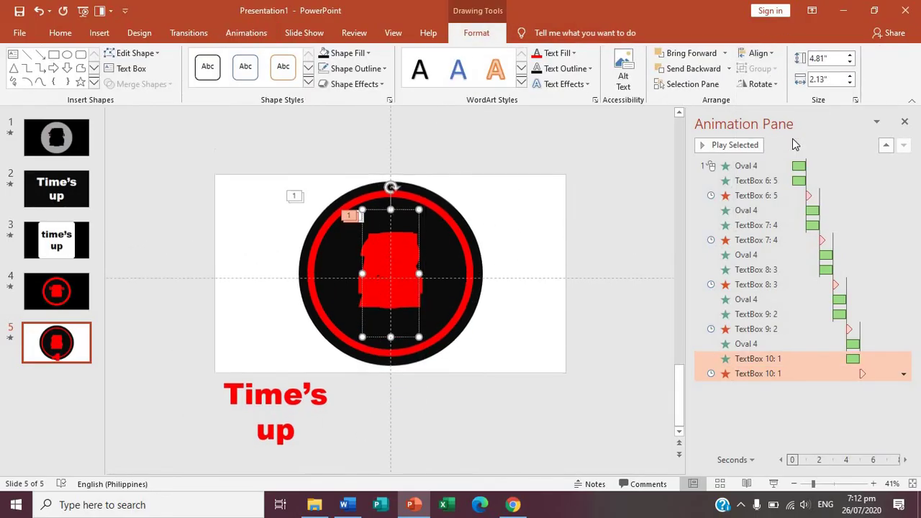
Drag the 'Time's up' text box up onto the slide's lower-left area
{"action": "left_click", "coordinate": [281, 396]}
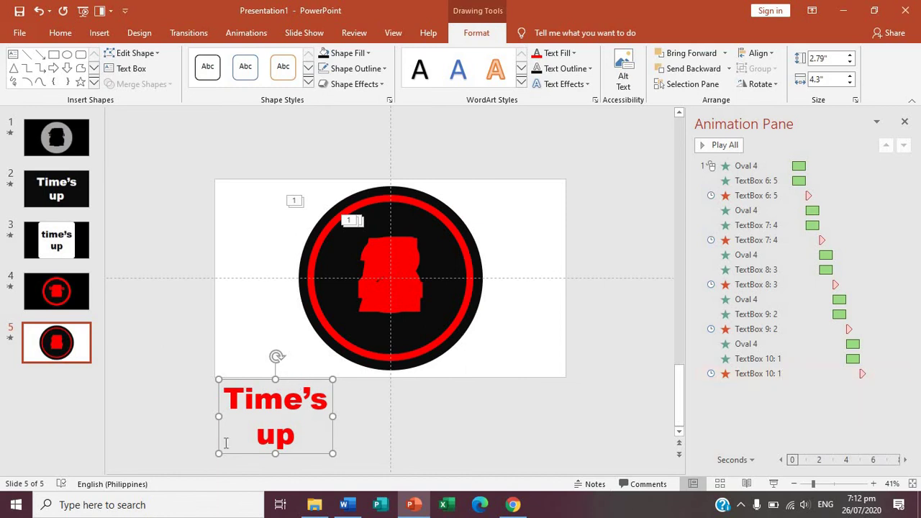
{"action": "left_click_drag", "start_coordinate": [291, 349], "coordinate": [284, 326]}
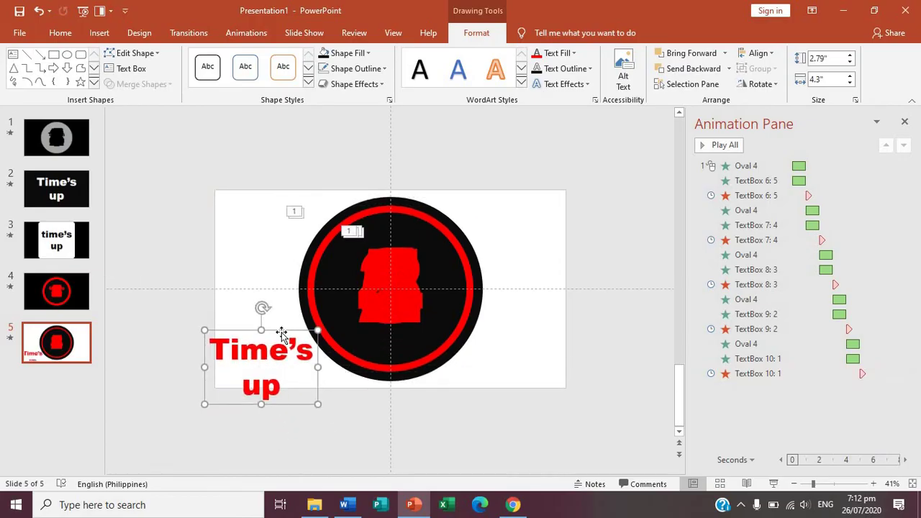
Give 'Time's up' an Appear entrance that starts After Previous
{"action": "left_click", "coordinate": [243, 36]}
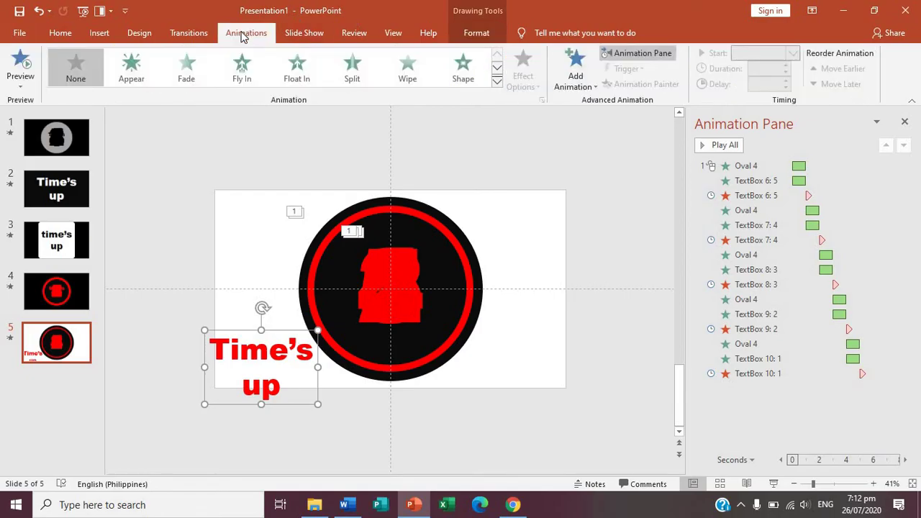
{"action": "left_click", "coordinate": [131, 69]}
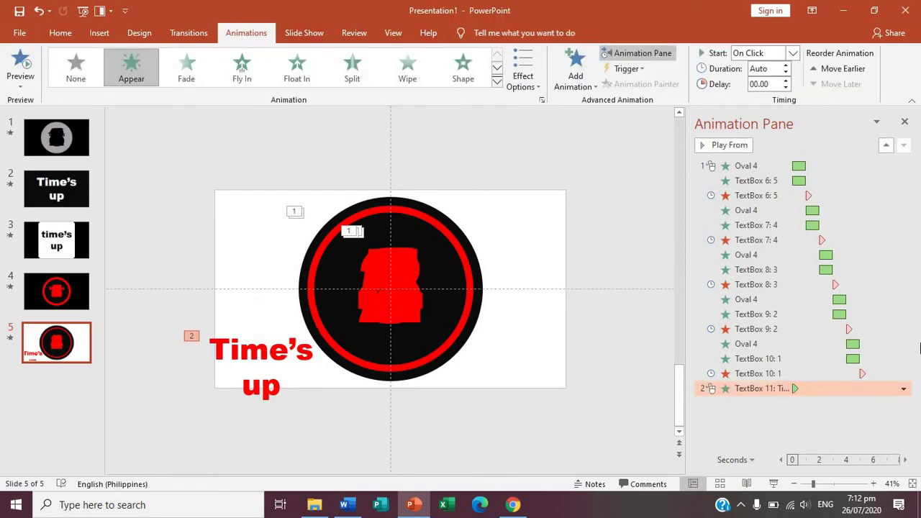
{"action": "left_click", "coordinate": [904, 389]}
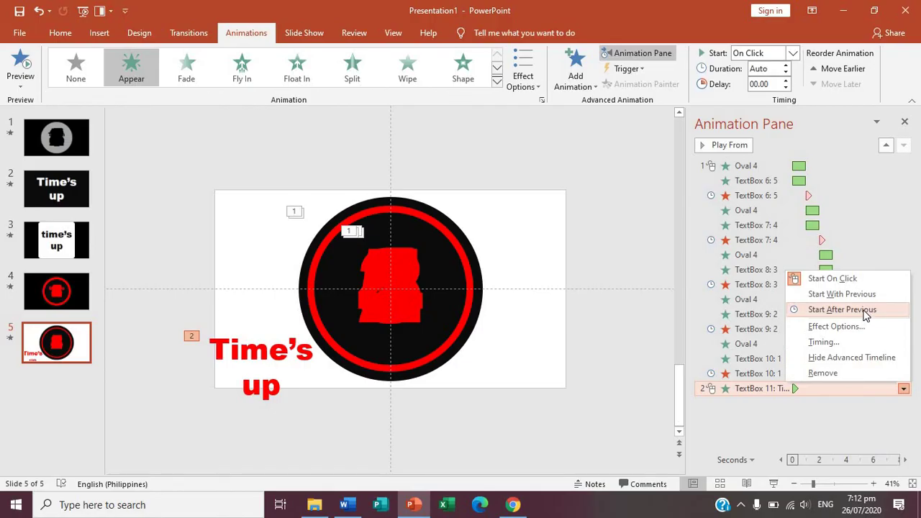
{"action": "left_click", "coordinate": [842, 310]}
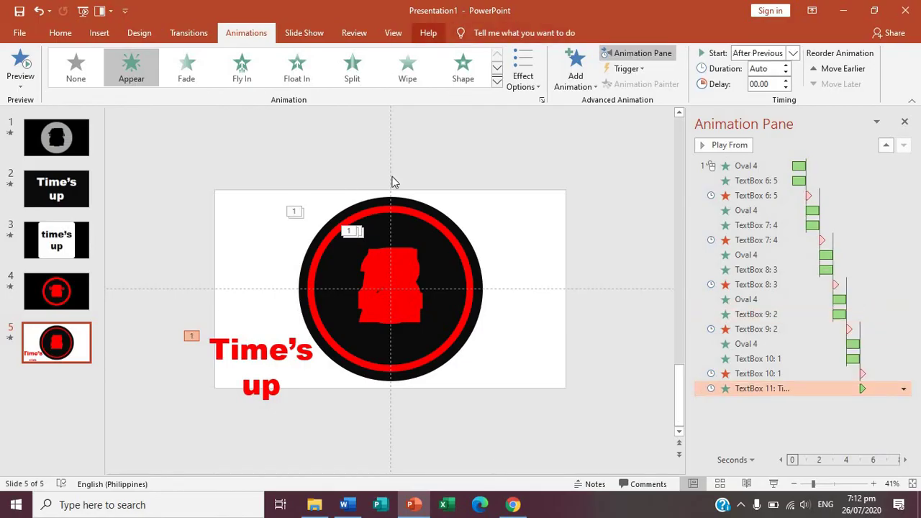
Centre 'Time's up' on the slide with Align Center and Align Middle
{"action": "left_click", "coordinate": [285, 330]}
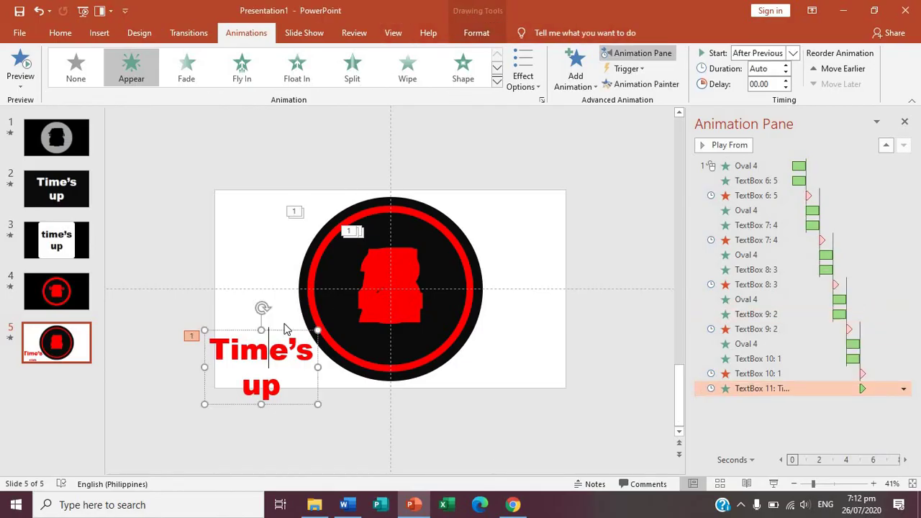
{"action": "left_click", "coordinate": [486, 34]}
{"action": "left_click", "coordinate": [759, 54]}
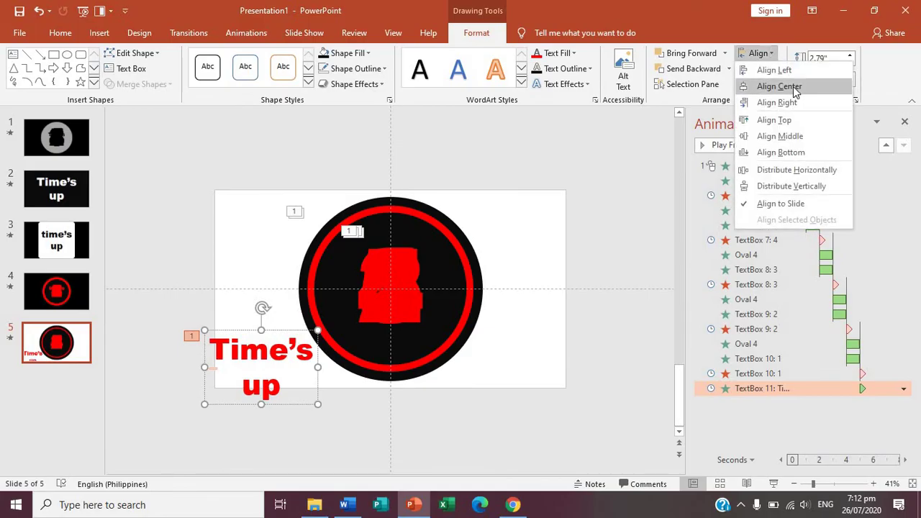
{"action": "left_click", "coordinate": [780, 87]}
{"action": "left_click", "coordinate": [759, 53]}
{"action": "left_click", "coordinate": [786, 136]}
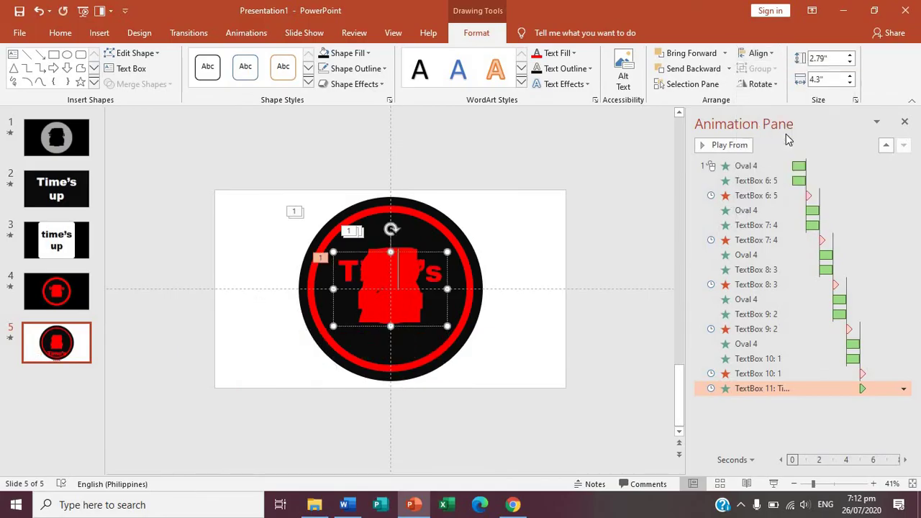
{"action": "left_click", "coordinate": [774, 484]}
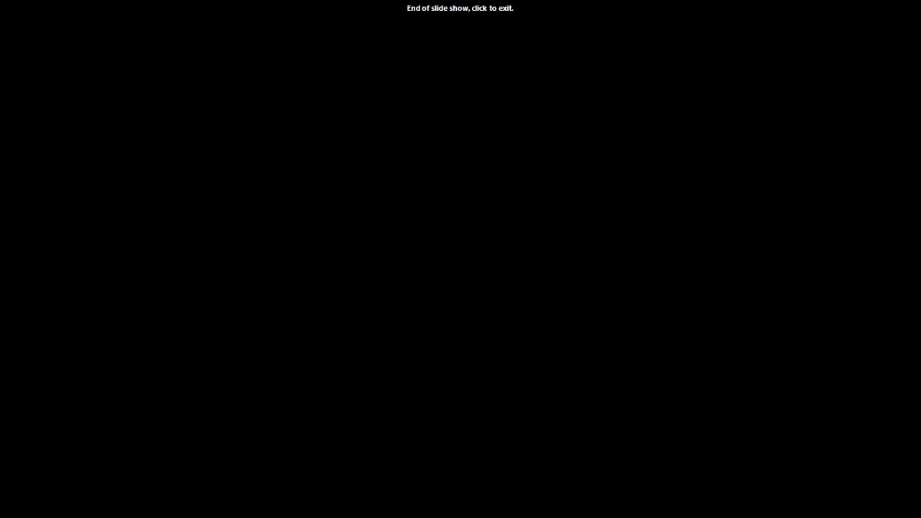
{"action": "left_click", "coordinate": [773, 489]}
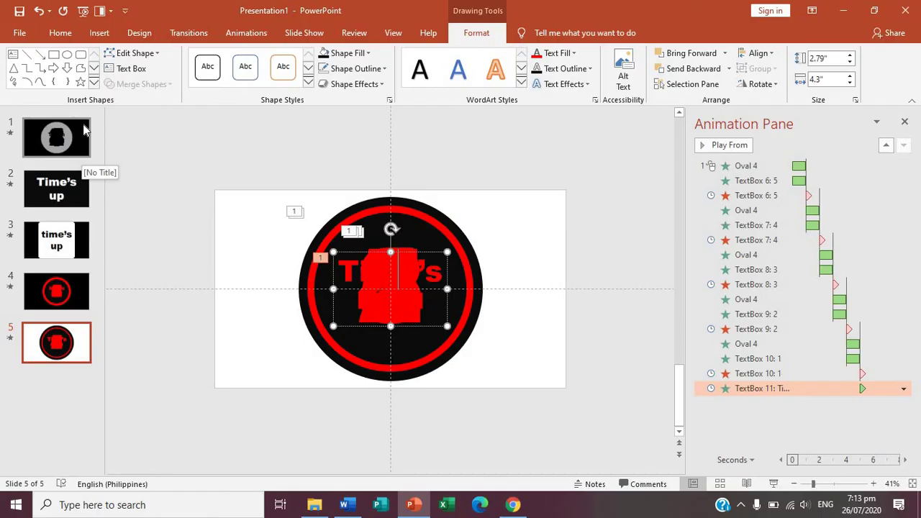
{"action": "left_click", "coordinate": [84, 130]}
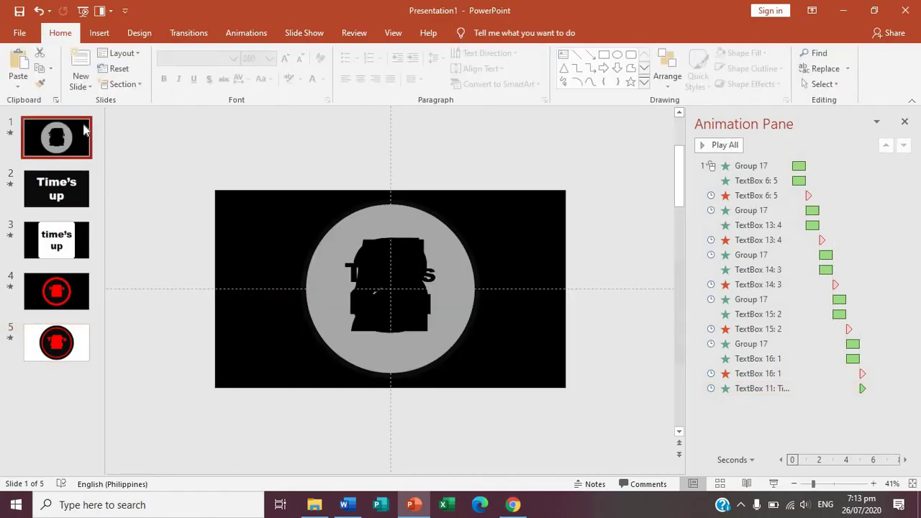
{"action": "left_click", "coordinate": [773, 484]}
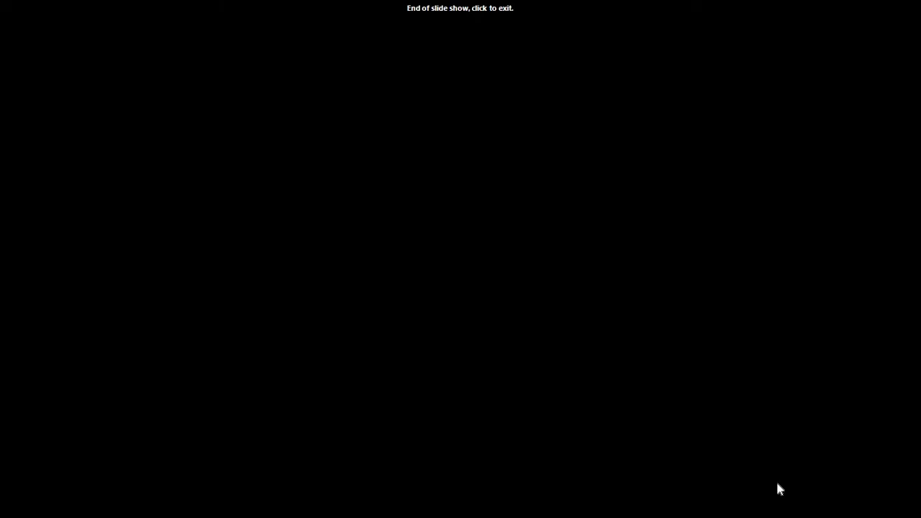
{"action": "left_click", "coordinate": [777, 489]}
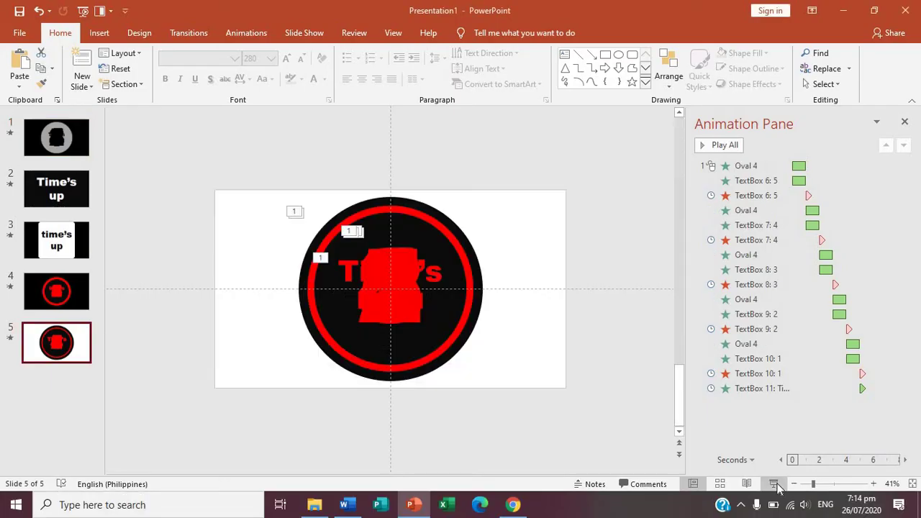